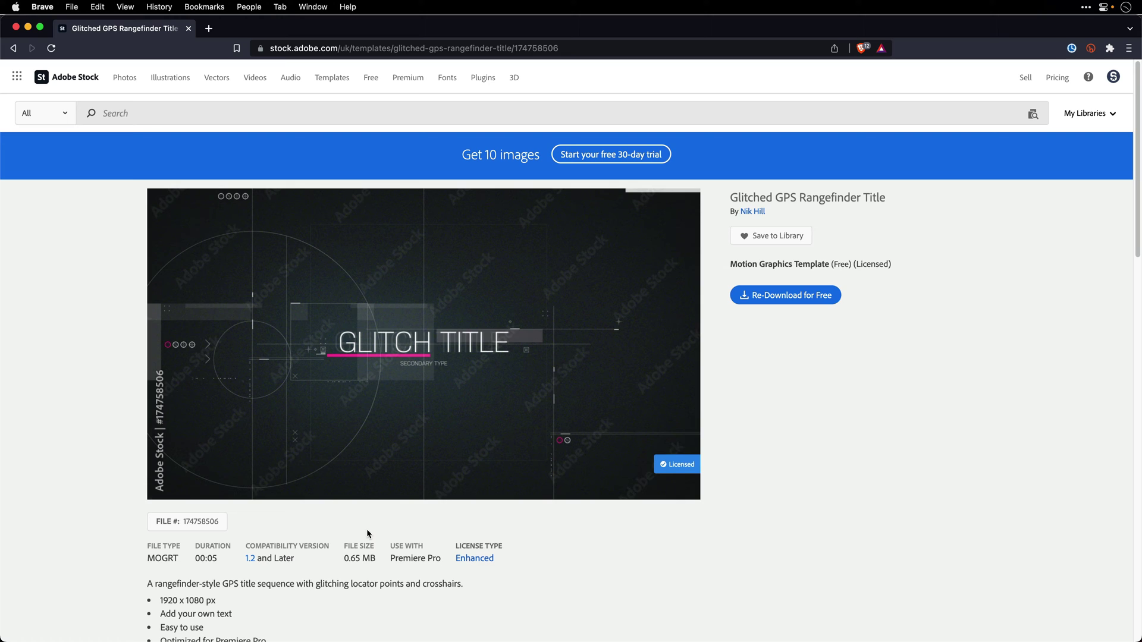
Step: Switch from the Adobe Stock template page in Brave to the empty After Effects project
key(super+Tab)
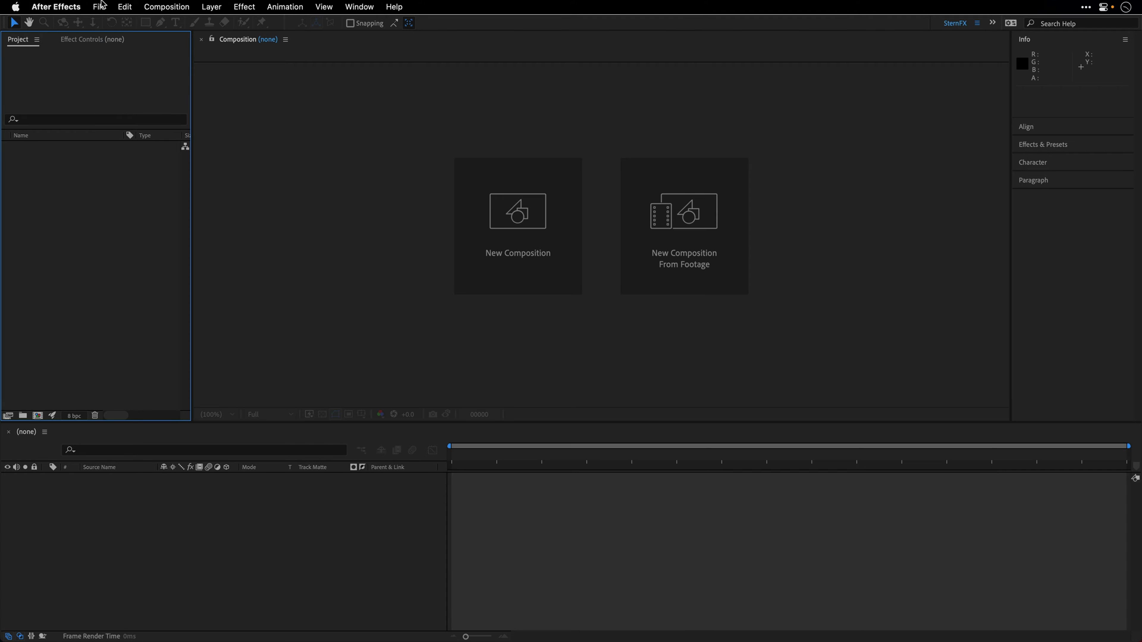
Step: Open AdobeStock_174758506.mogrt as a project and extract it to the Desktop
click(100, 7)
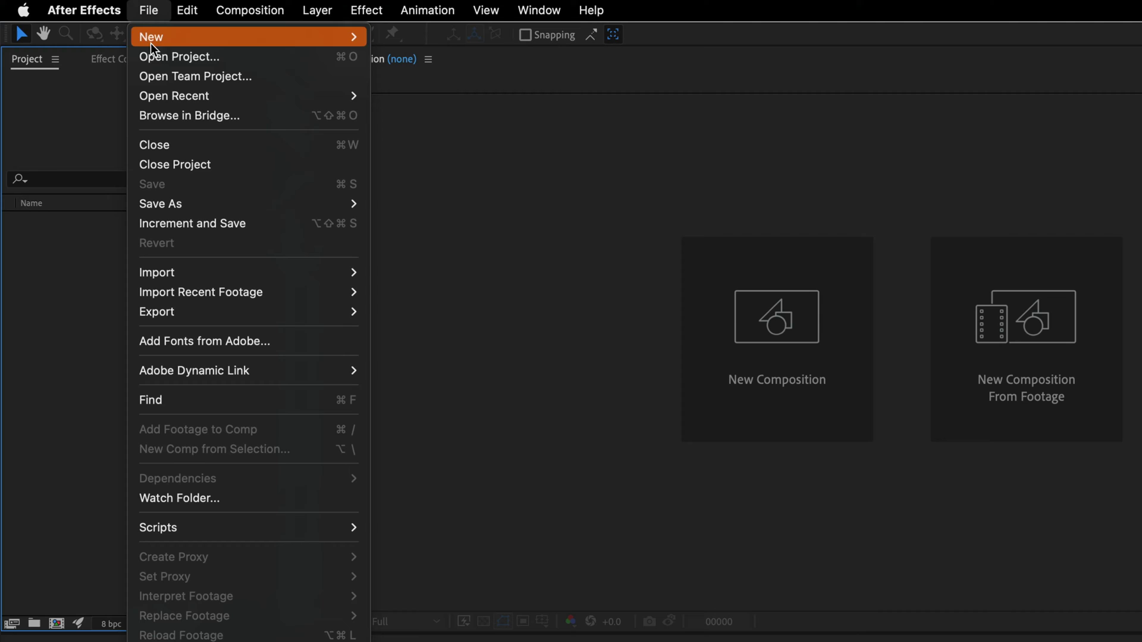
click(119, 36)
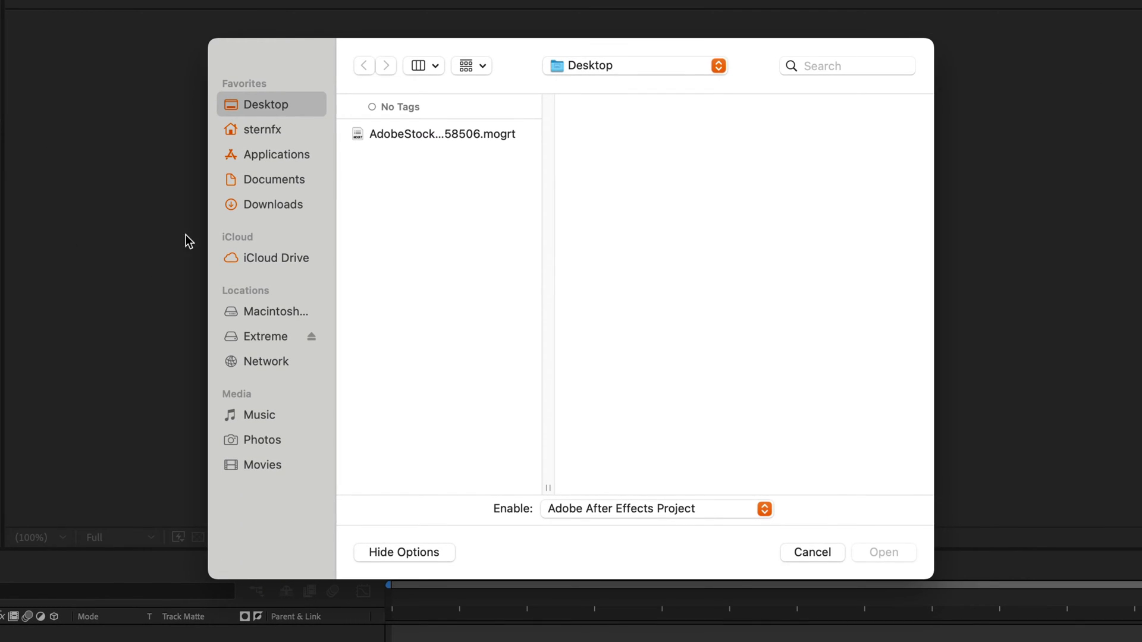
click(421, 135)
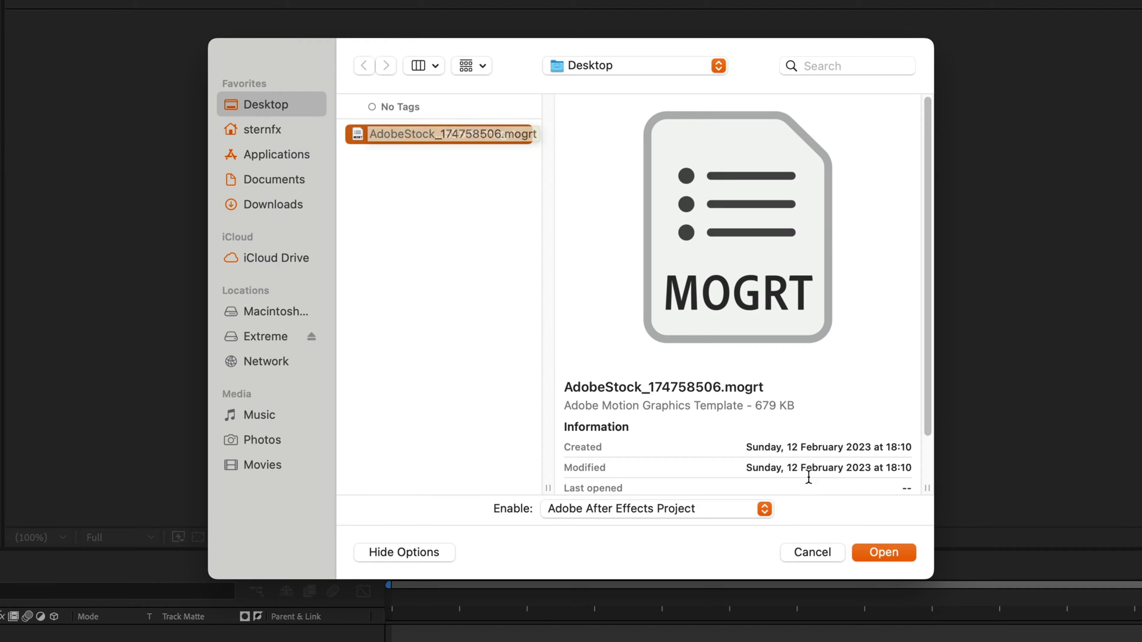
click(871, 552)
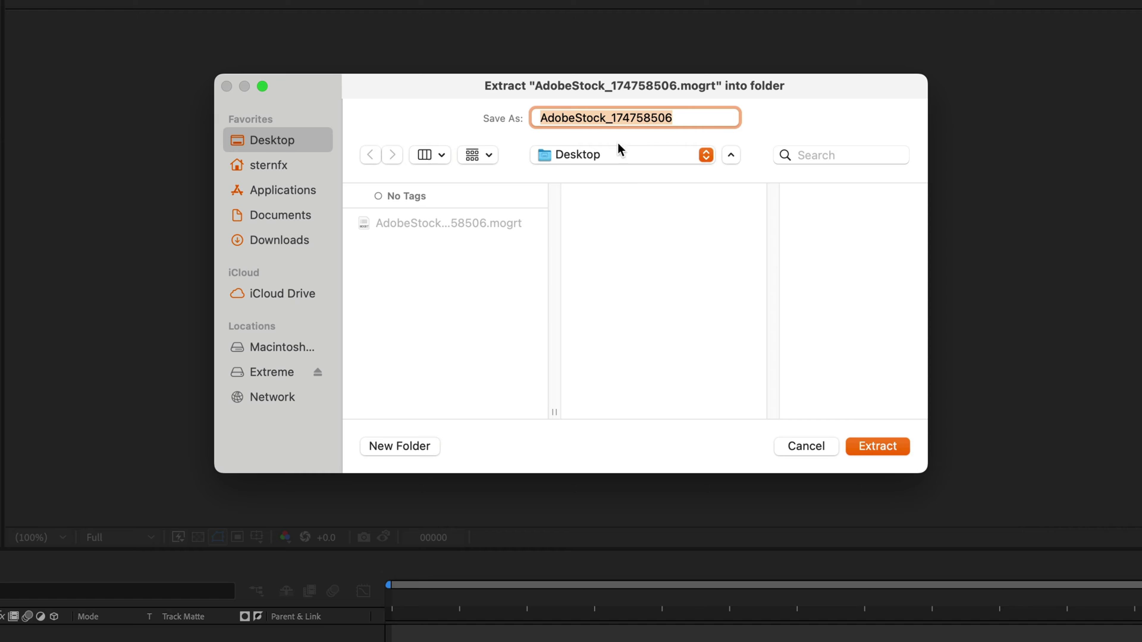
click(897, 449)
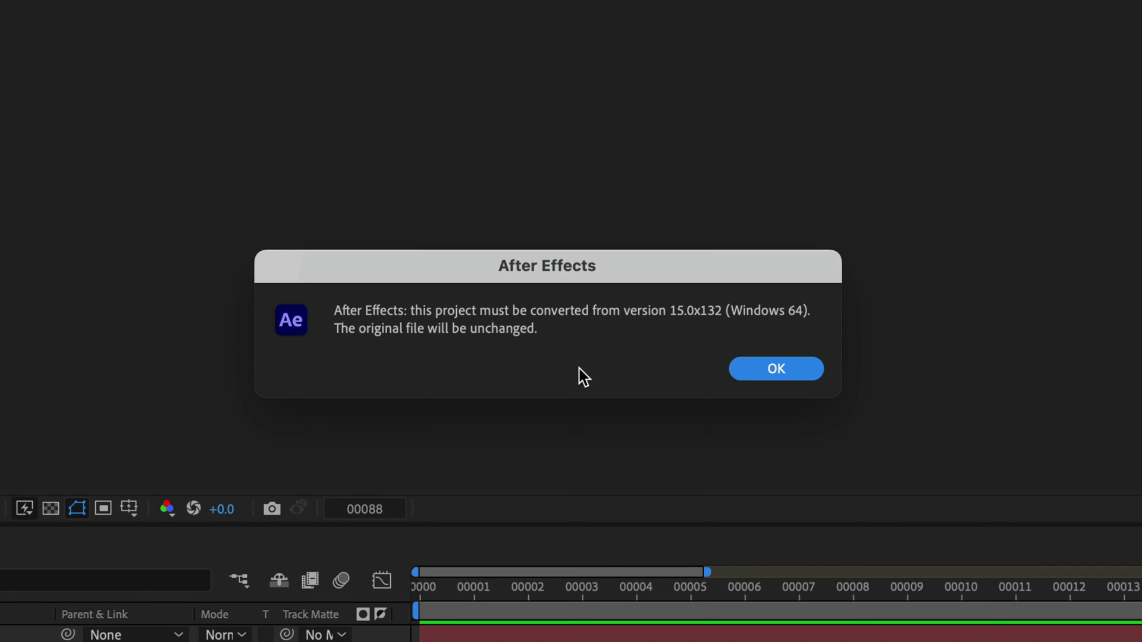
Step: Accept the version conversion, use the SternFX workspace, and close the Blur ramp and GLITCH MATTE timelines
click(776, 370)
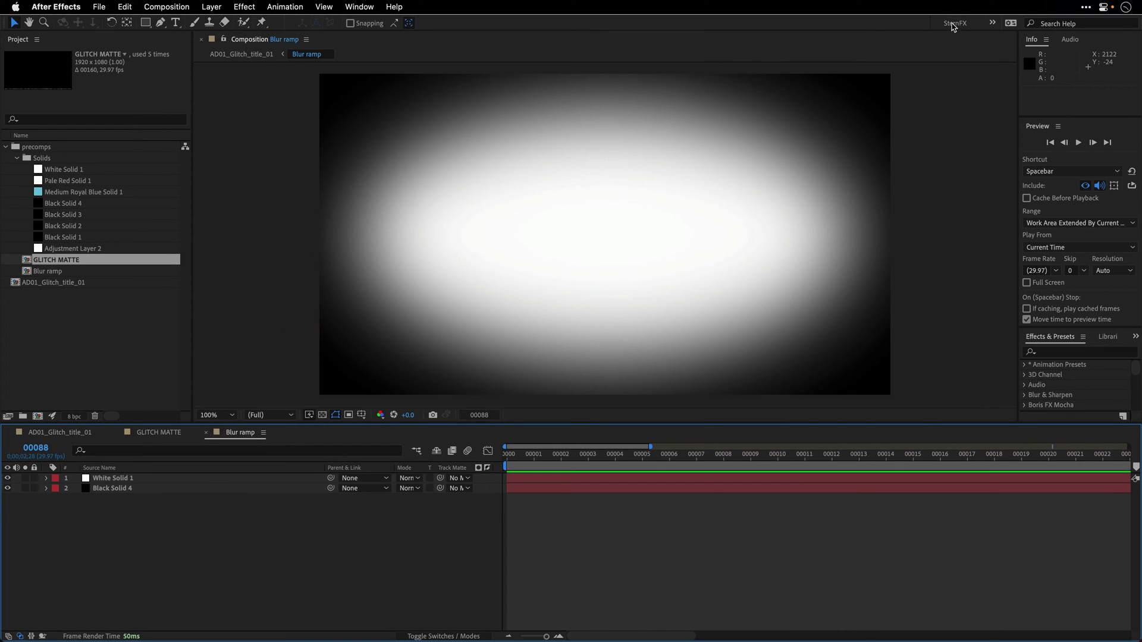
click(953, 23)
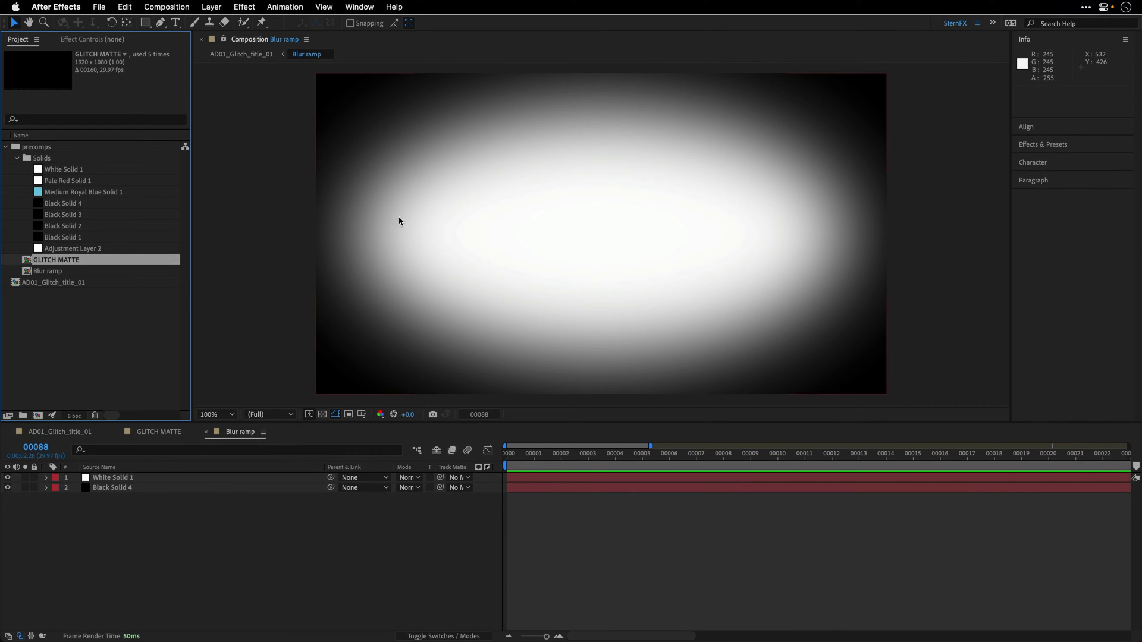
click(5, 147)
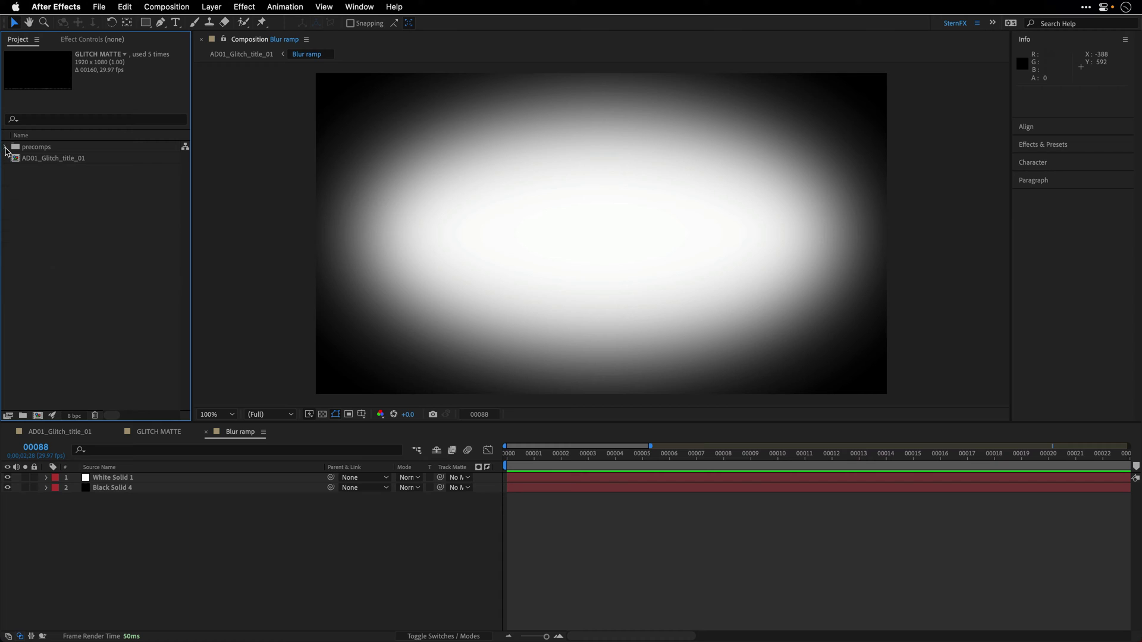
click(205, 433)
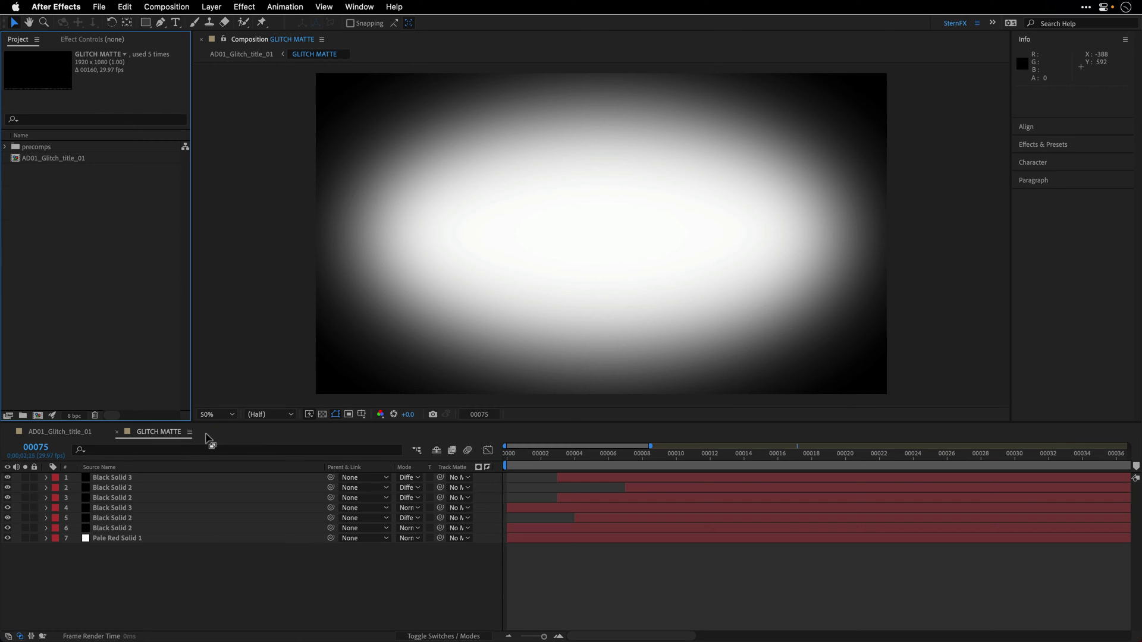
click(118, 434)
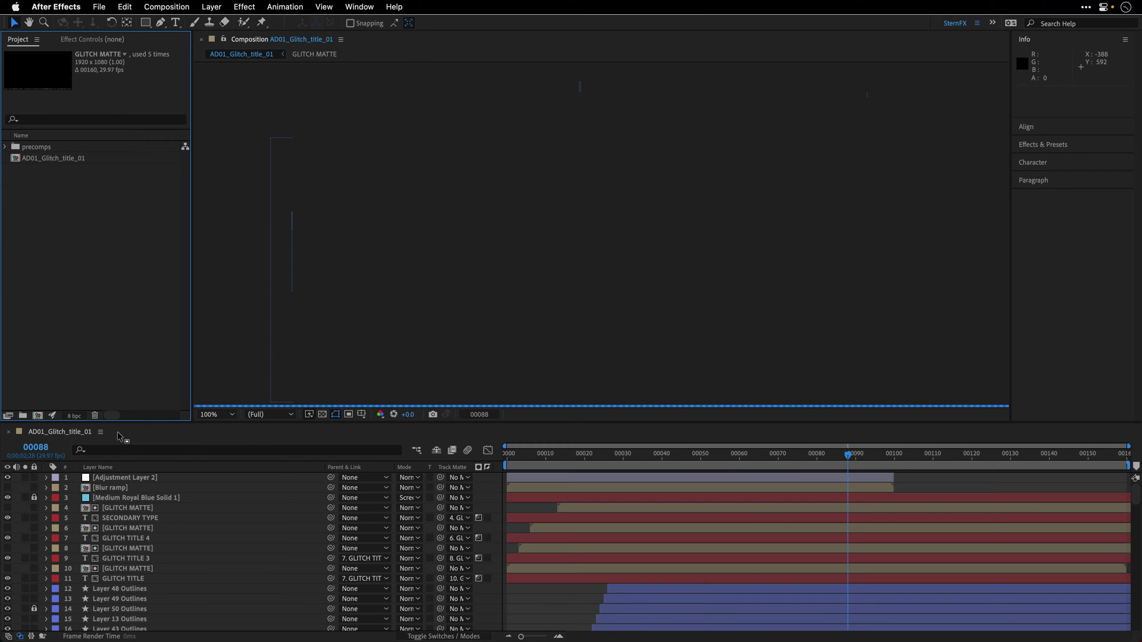
Step: Go to the comp's first frame, narrow the layer name column, and browse the layers
click(509, 461)
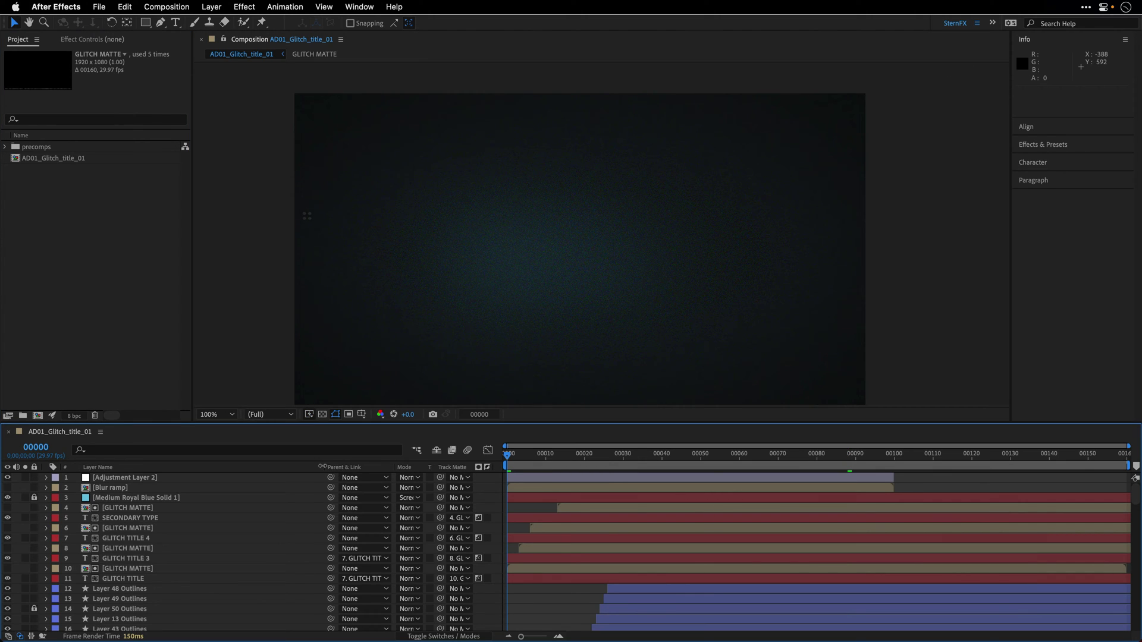
drag(317, 467, 193, 467)
scroll(183, 545, down, 10)
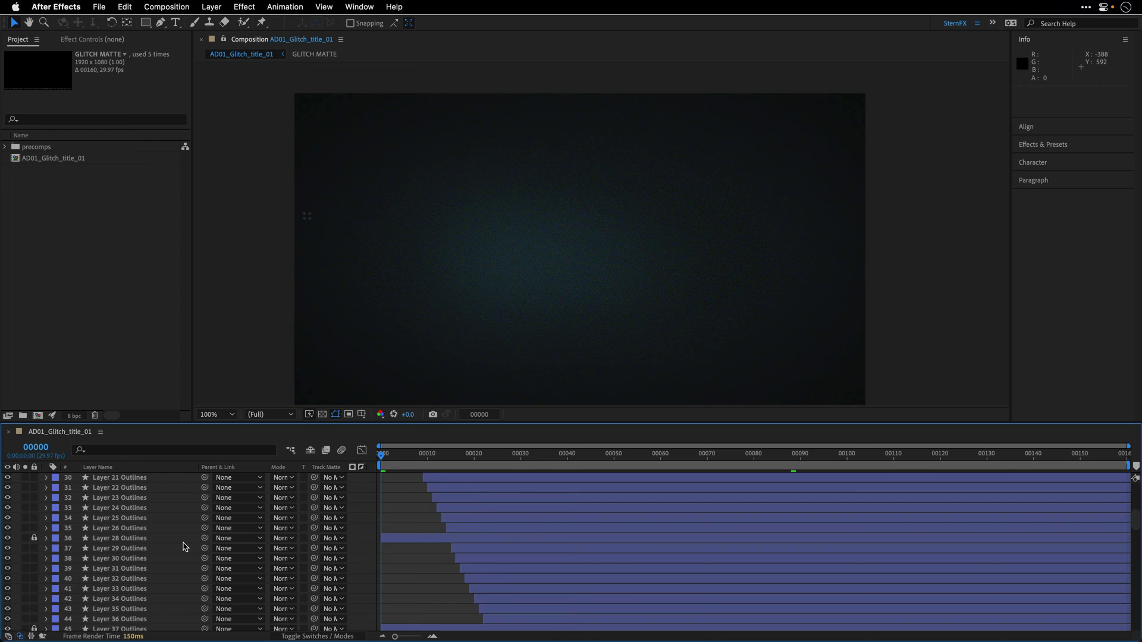
scroll(183, 546, down, 5)
scroll(182, 552, down, 5)
scroll(182, 552, down, 3)
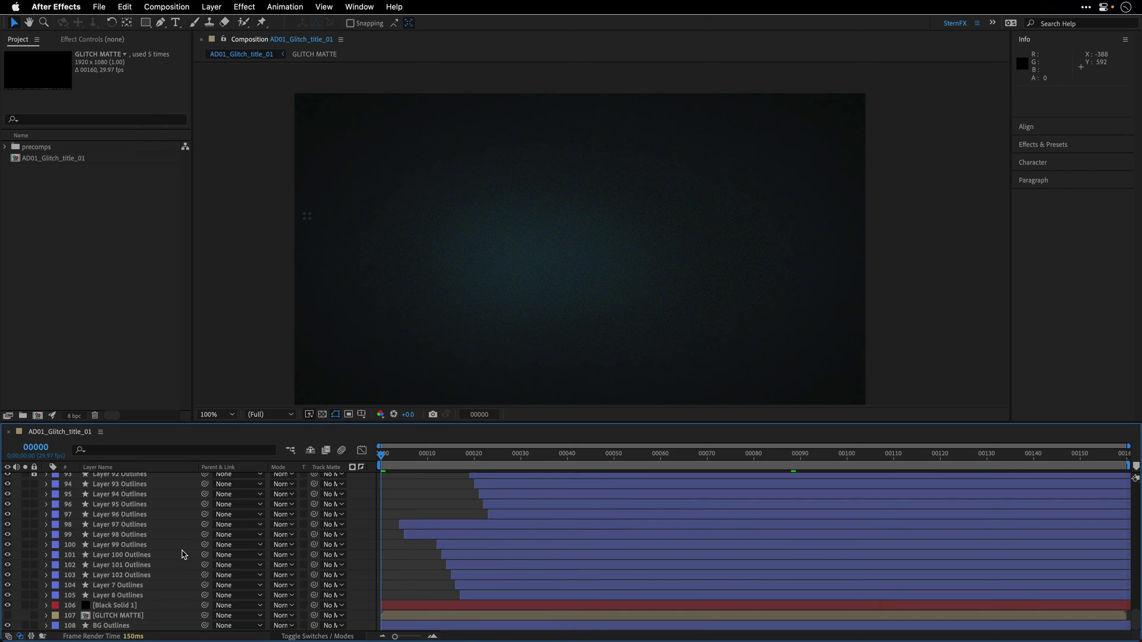
scroll(182, 554, up, 5)
scroll(182, 554, up, 20)
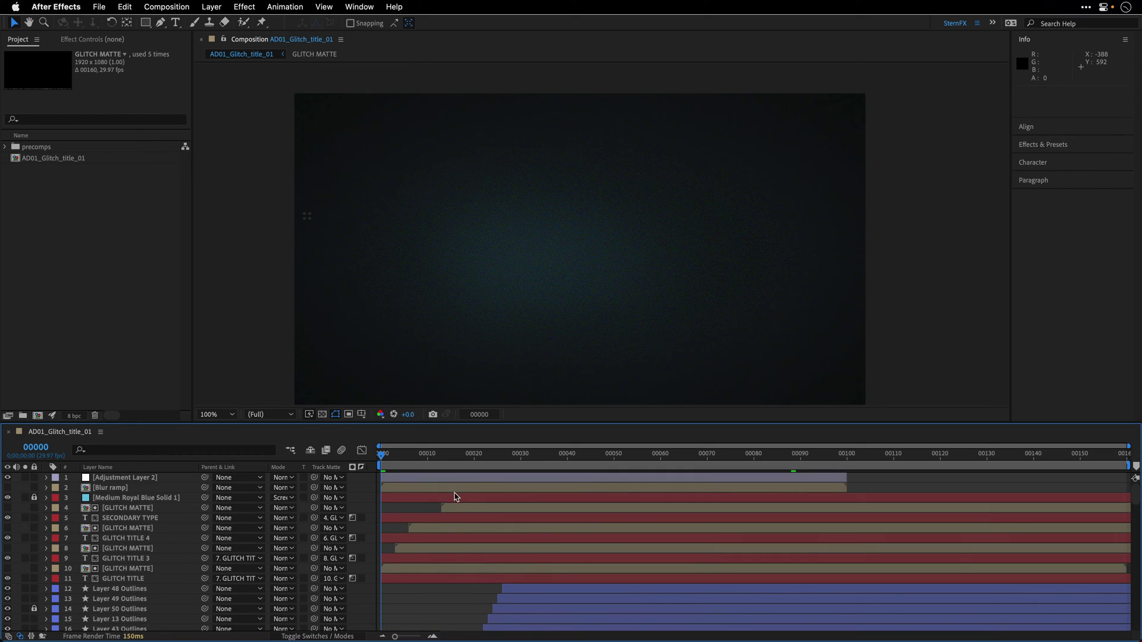
Step: Preview the glitch title animation and move the playhead to frame 111
key(space)
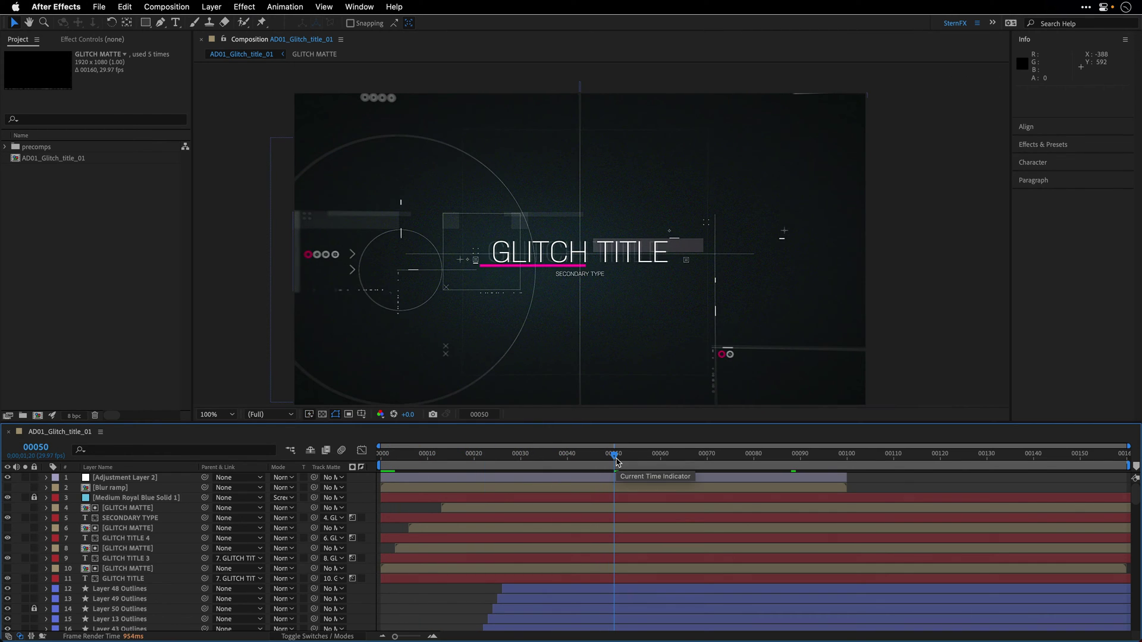
click(848, 458)
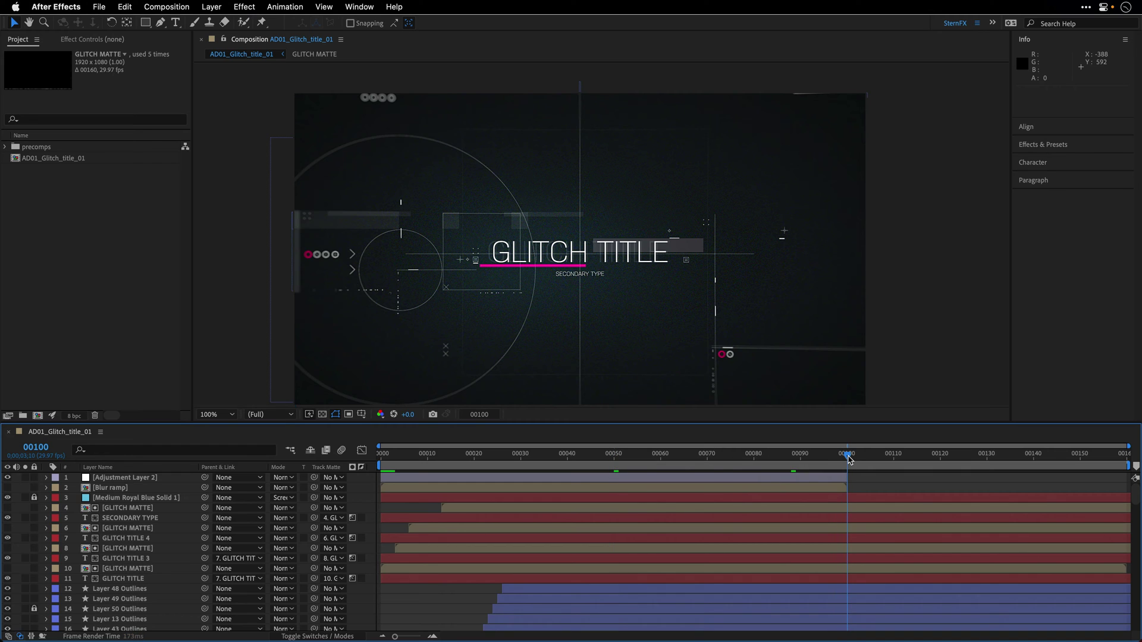
drag(848, 459, 899, 459)
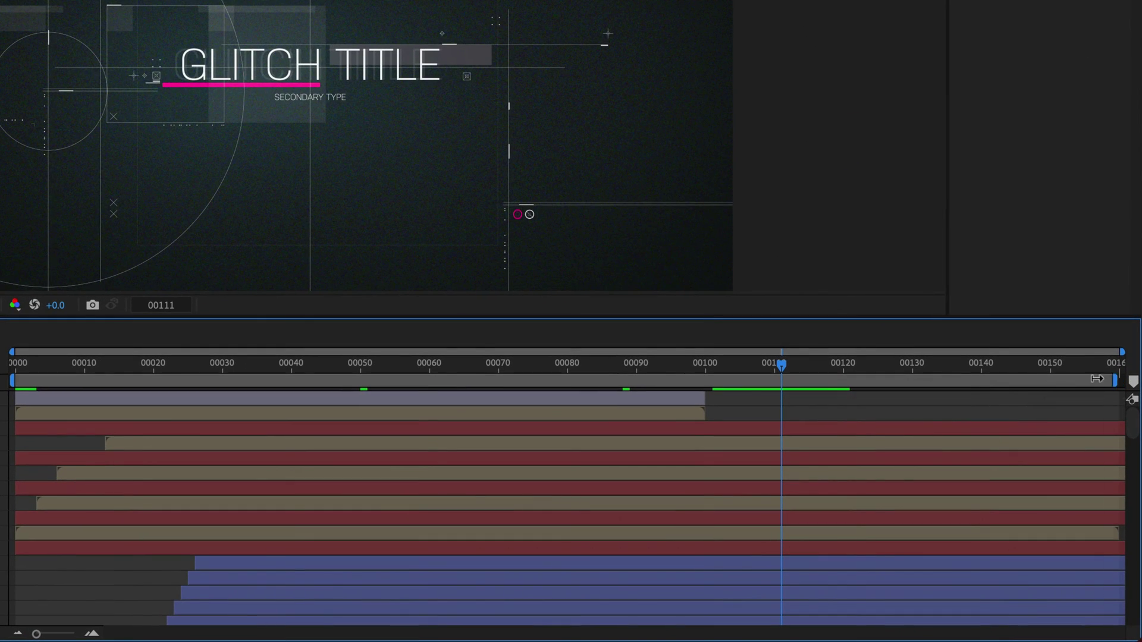
Step: Drag the work area end marker to about frame 121
drag(1096, 378, 731, 385)
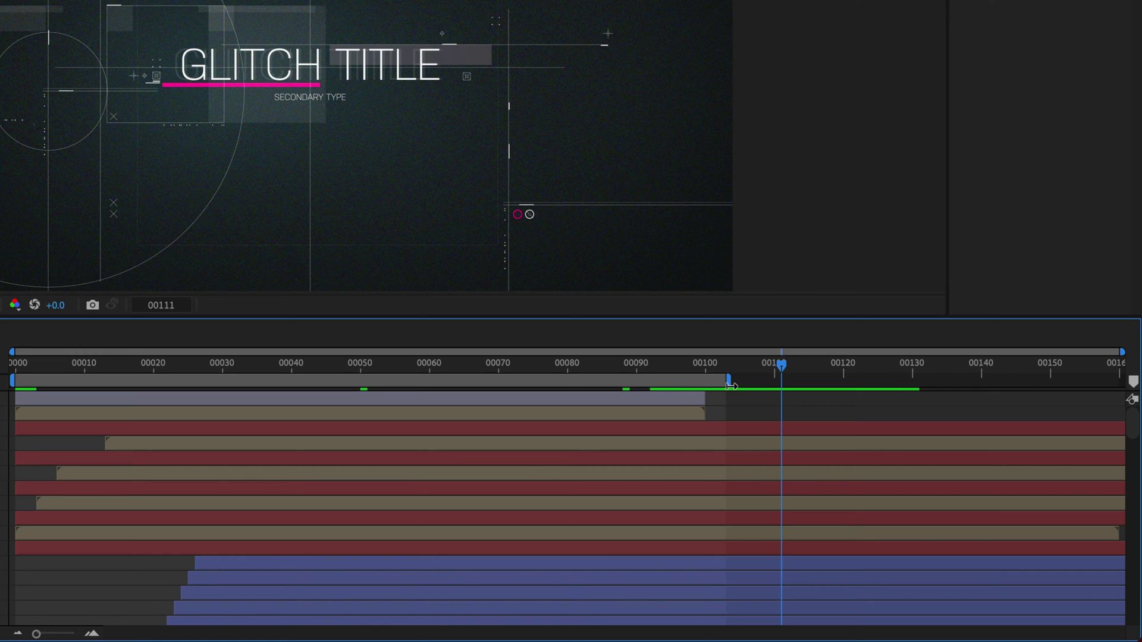
mouse_move(731, 386)
mouse_down()
mouse_move(709, 383)
mouse_move(913, 379)
mouse_move(853, 383)
mouse_up()
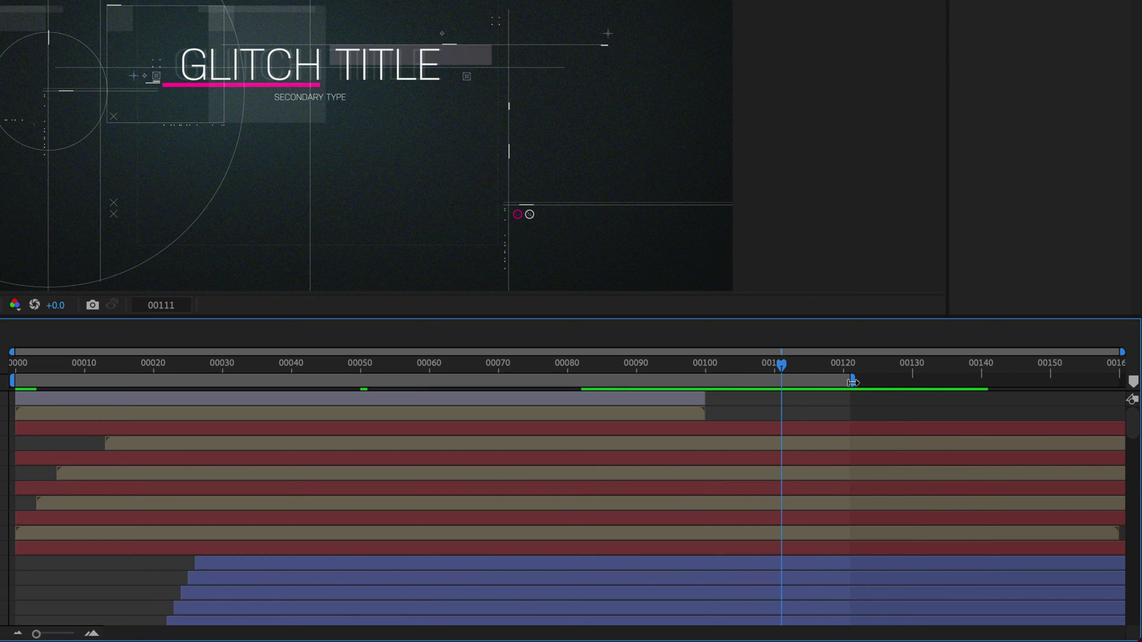
mouse_move(853, 381)
mouse_down()
mouse_move(824, 381)
mouse_move(847, 379)
mouse_up()
Step: End the work area at frame 99, try starting it at frame 39, then undo the start
click(700, 367)
key(n)
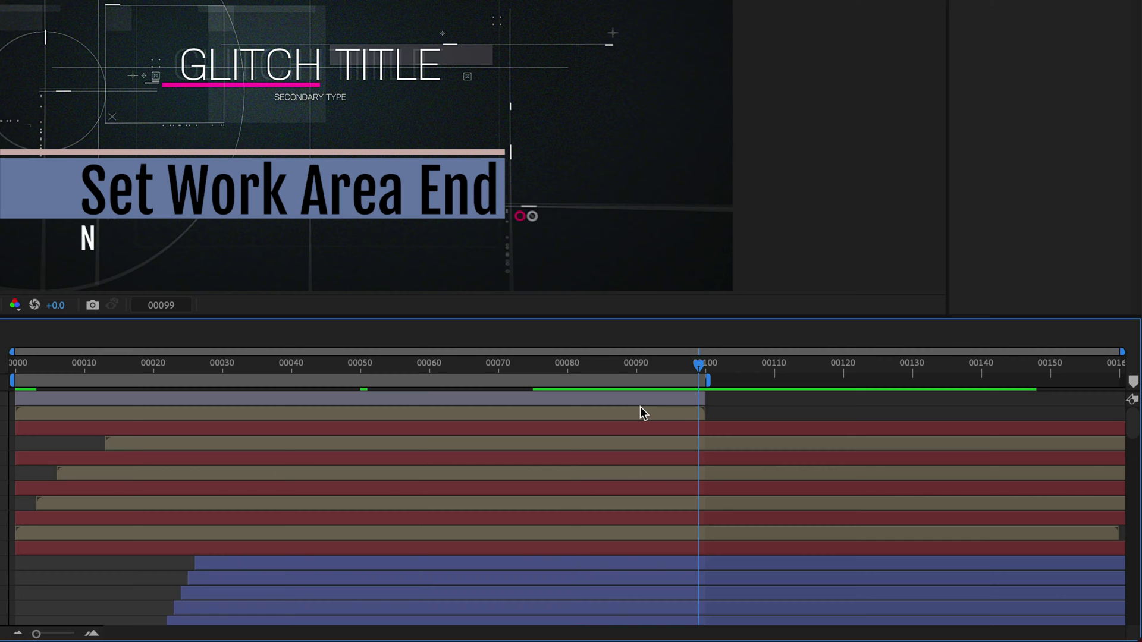
click(285, 364)
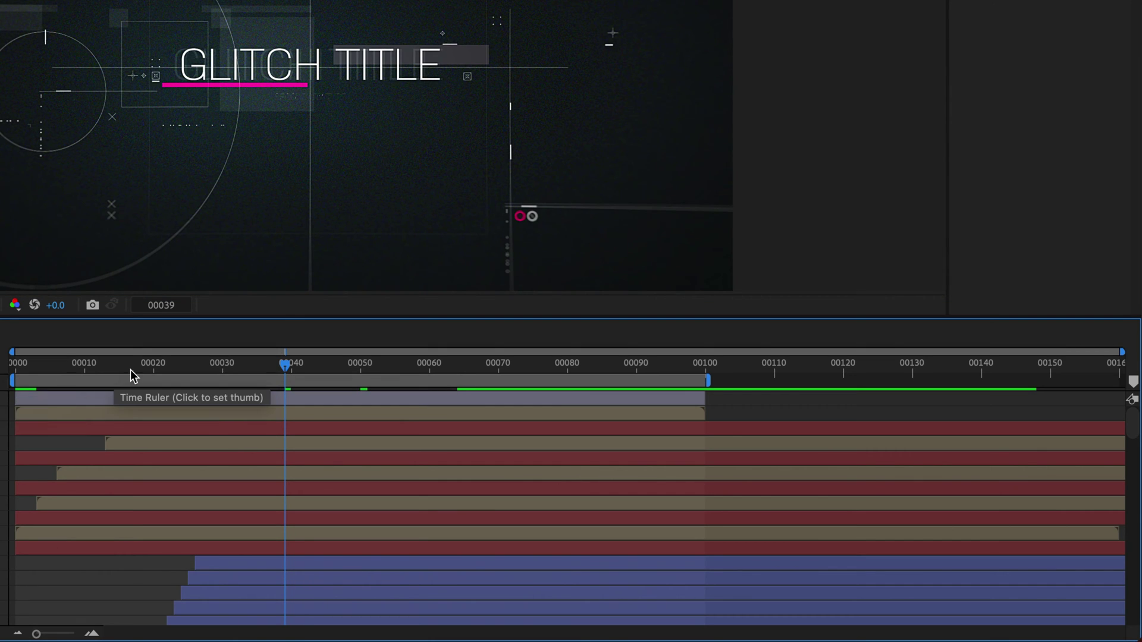
key(b)
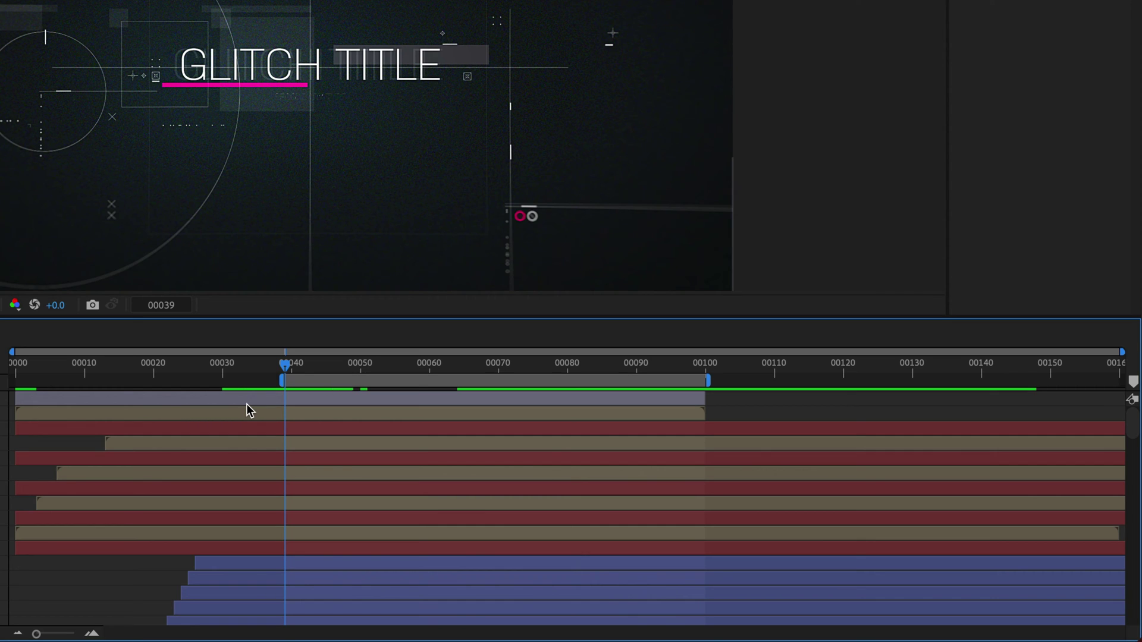
key(ctrl+z)
Step: Trim the GLITCH MATTE layer at frame 119 and fit the work area to the selected layers, then undo
click(836, 364)
click(798, 444)
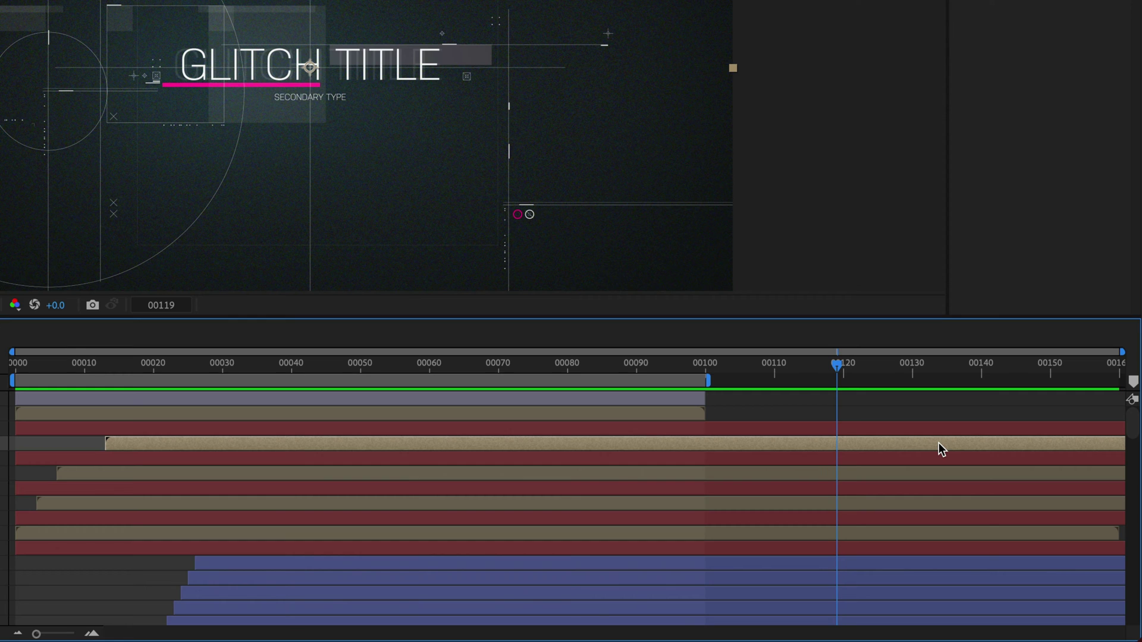
key(alt+bracketright)
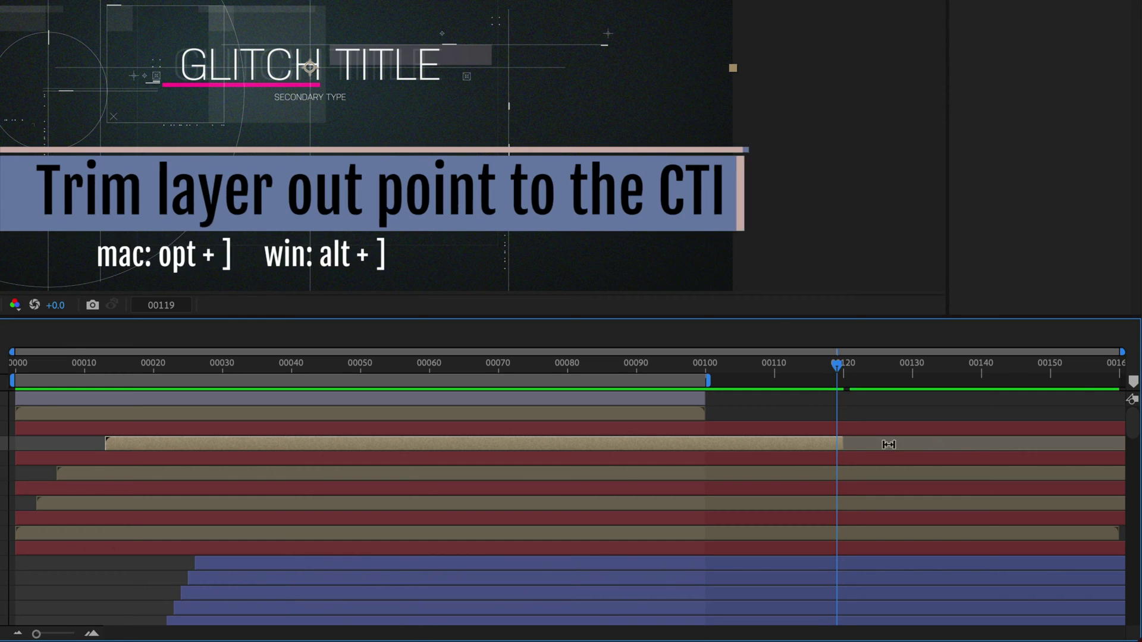
click(405, 397)
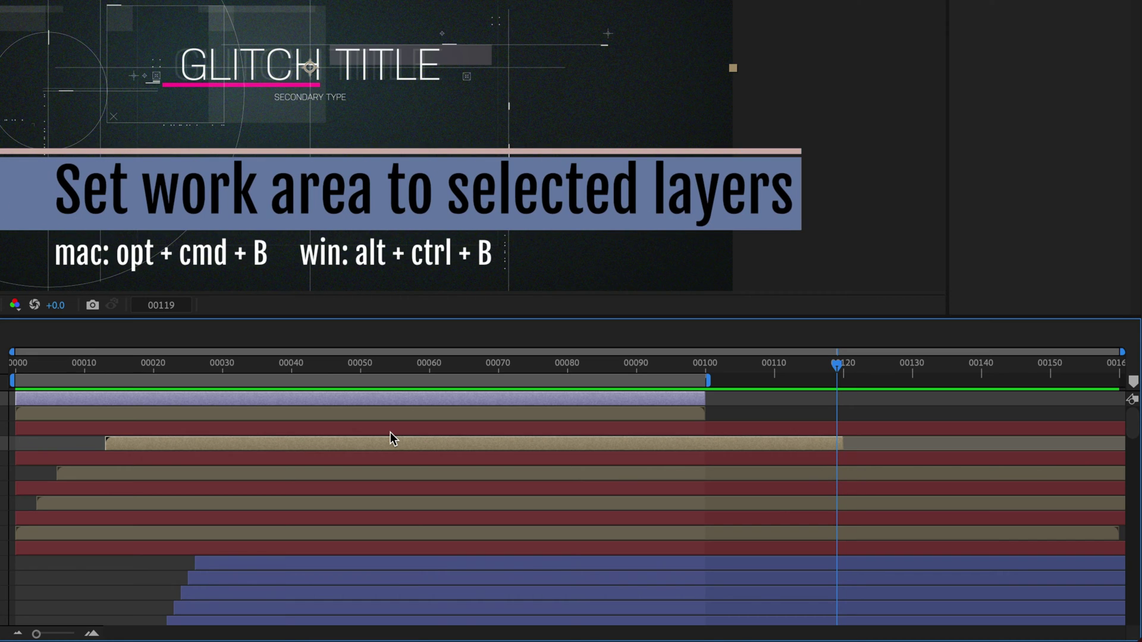
key(ctrl+alt+b)
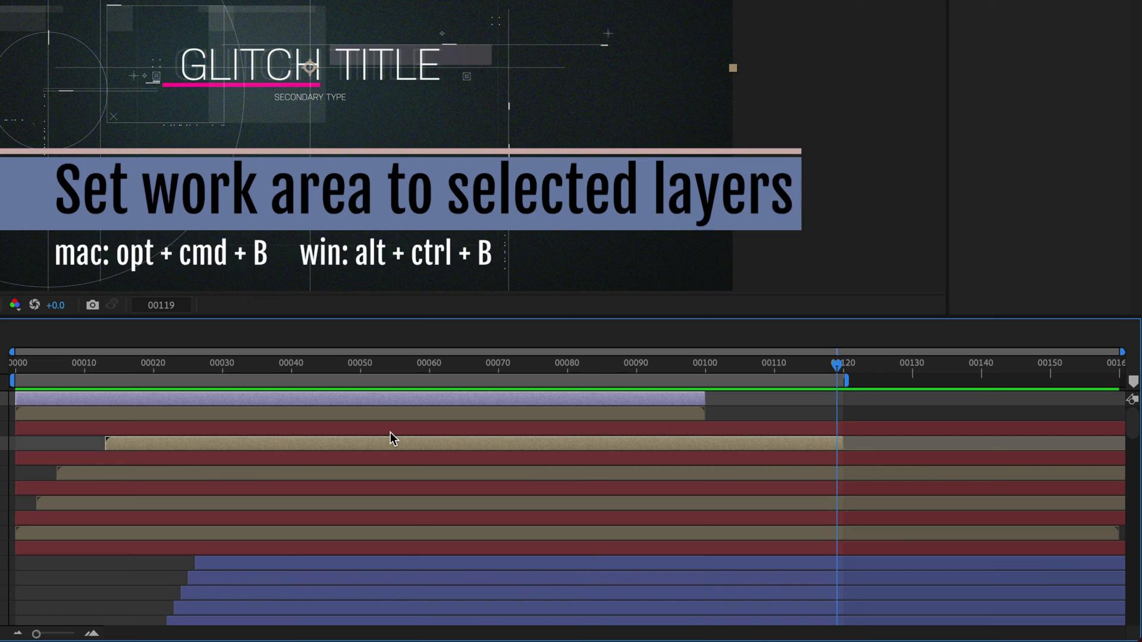
key(ctrl+z)
key(ctrl+z)
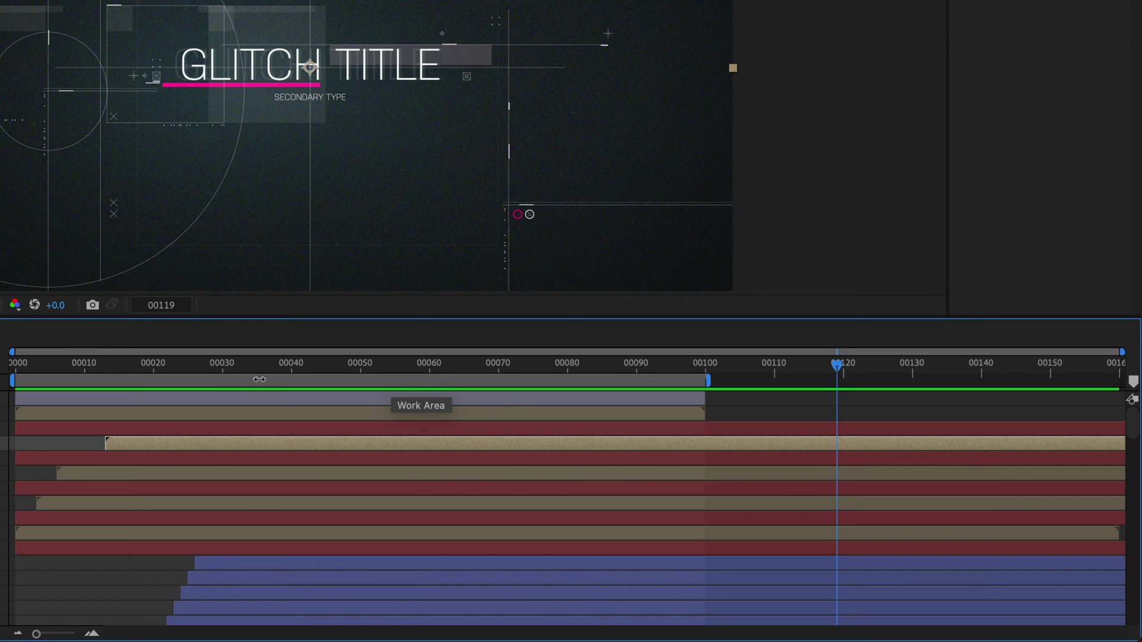
Step: Trim the composition to its 100-frame work area and return to frame 0
right_click(259, 380)
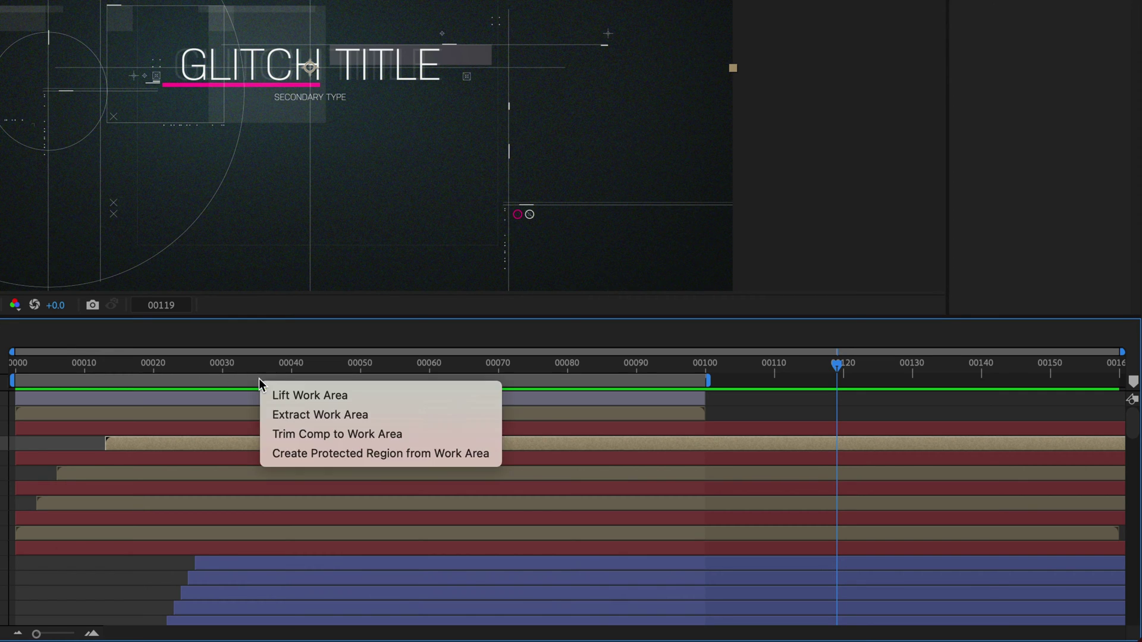
click(276, 434)
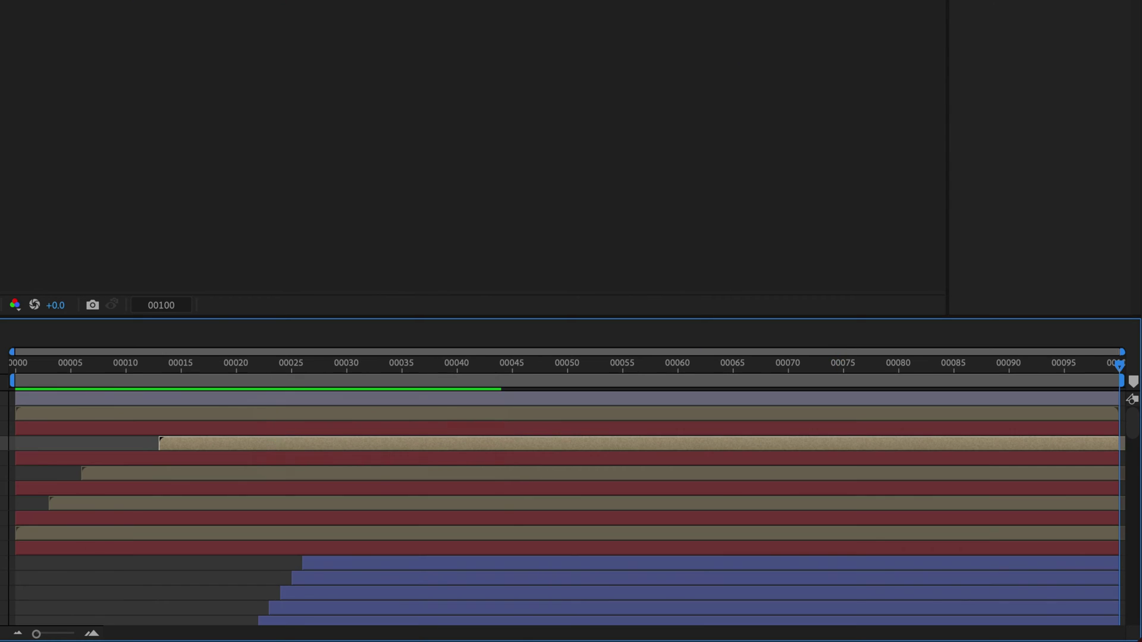
click(24, 365)
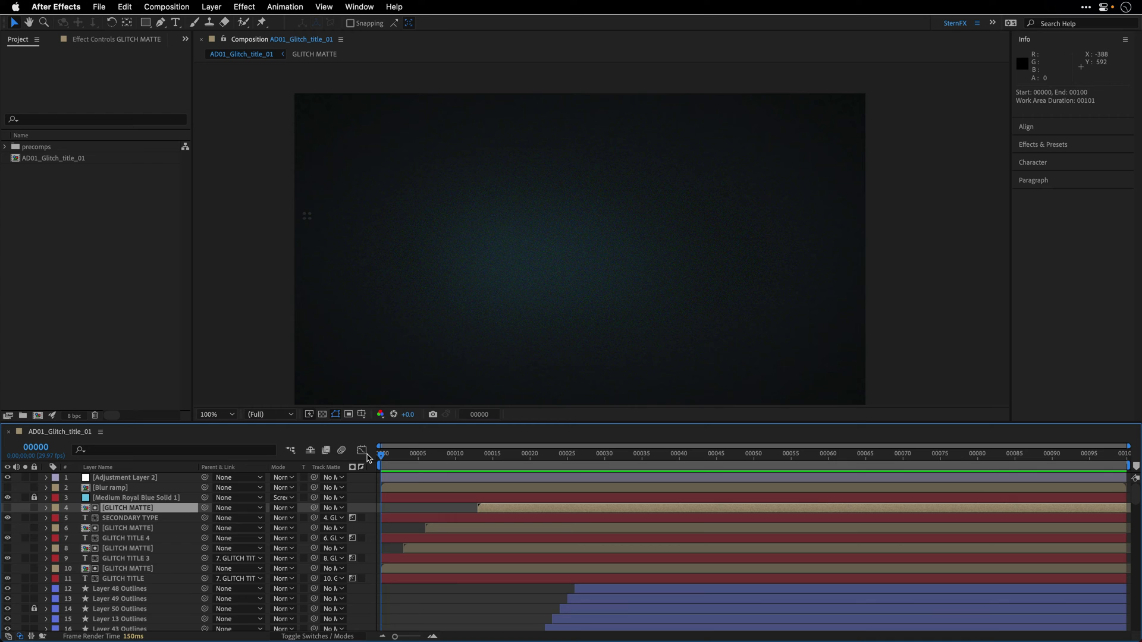
Step: Preview the title animation and scrub the playhead to frame 63
key(space)
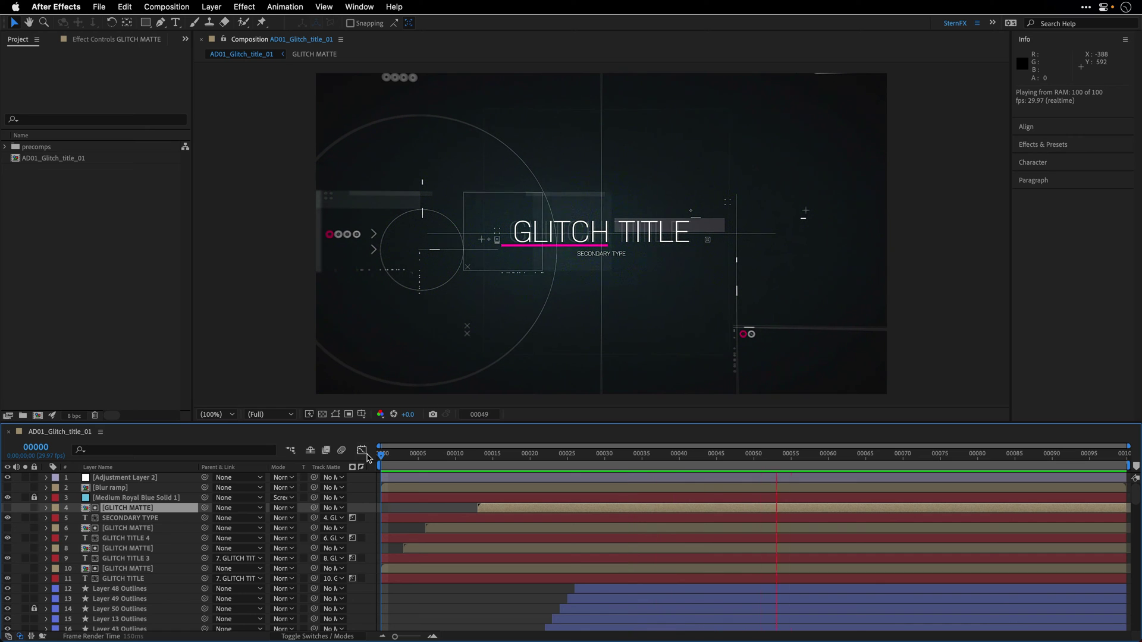
key(space)
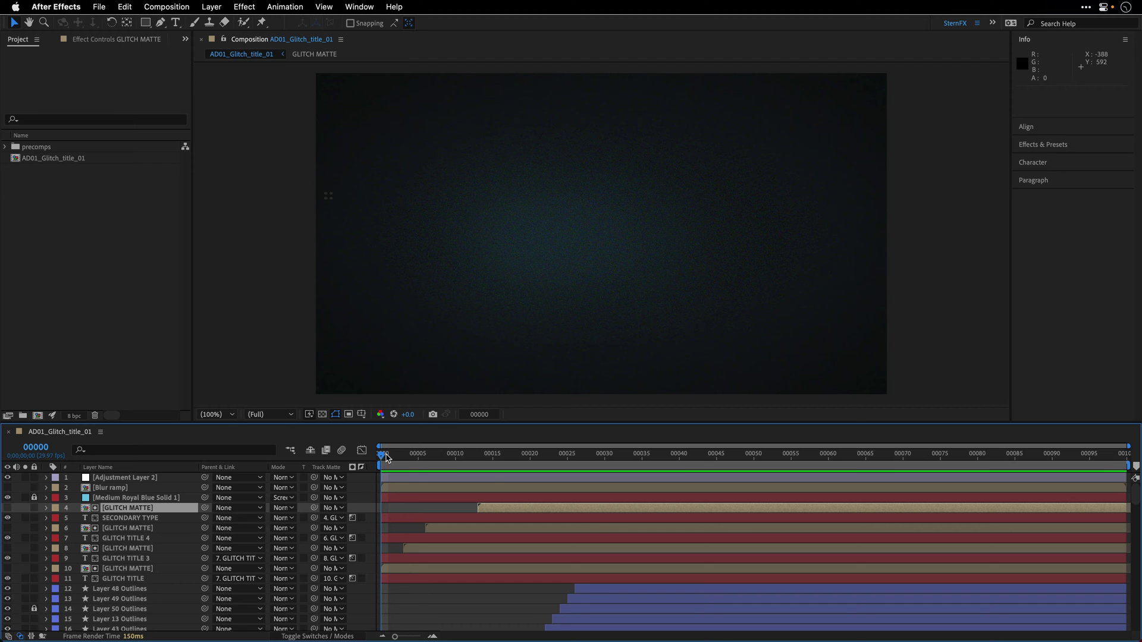
drag(384, 457, 806, 473)
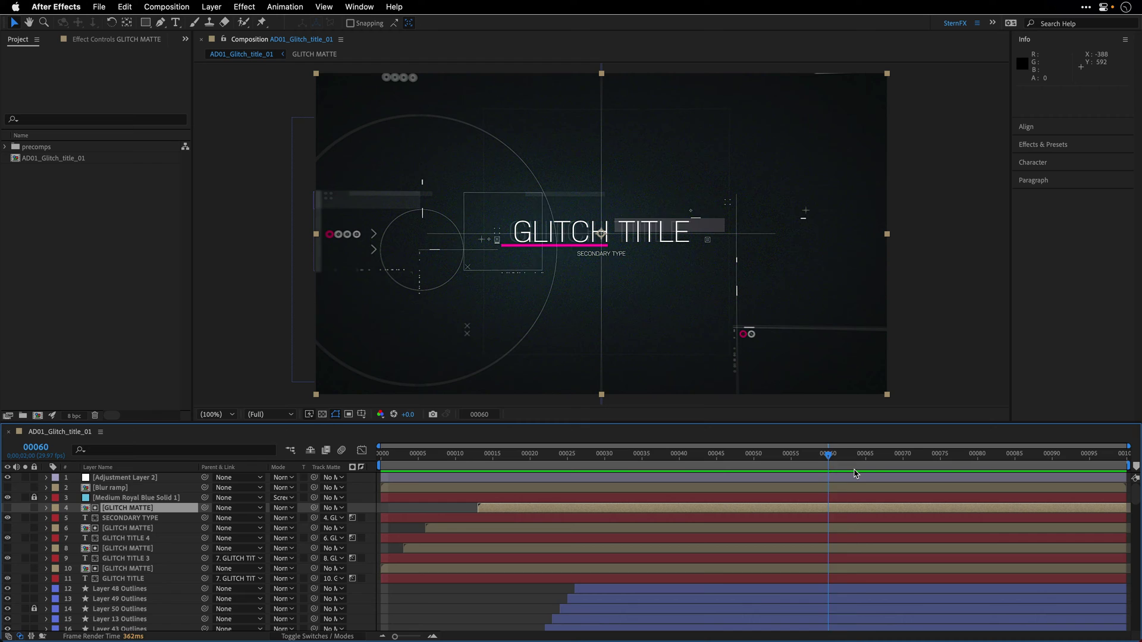
drag(806, 473, 855, 473)
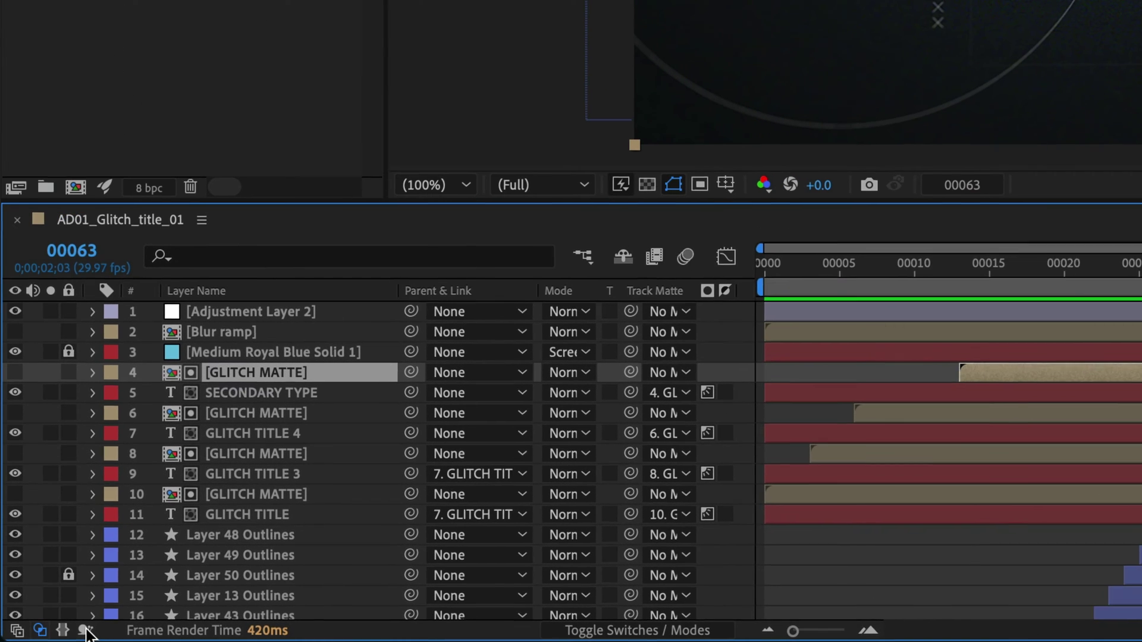
Step: Show per-layer Render Time and expand Adjustment Layer 2's four effects, revealing Camera Lens Blur's cost
click(126, 624)
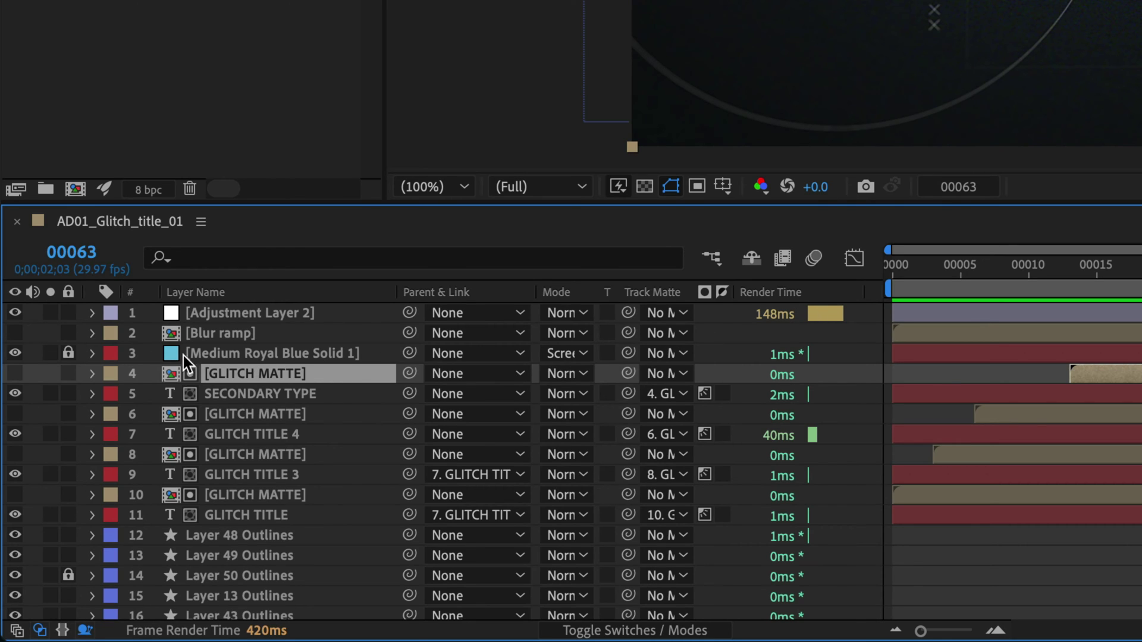
click(93, 314)
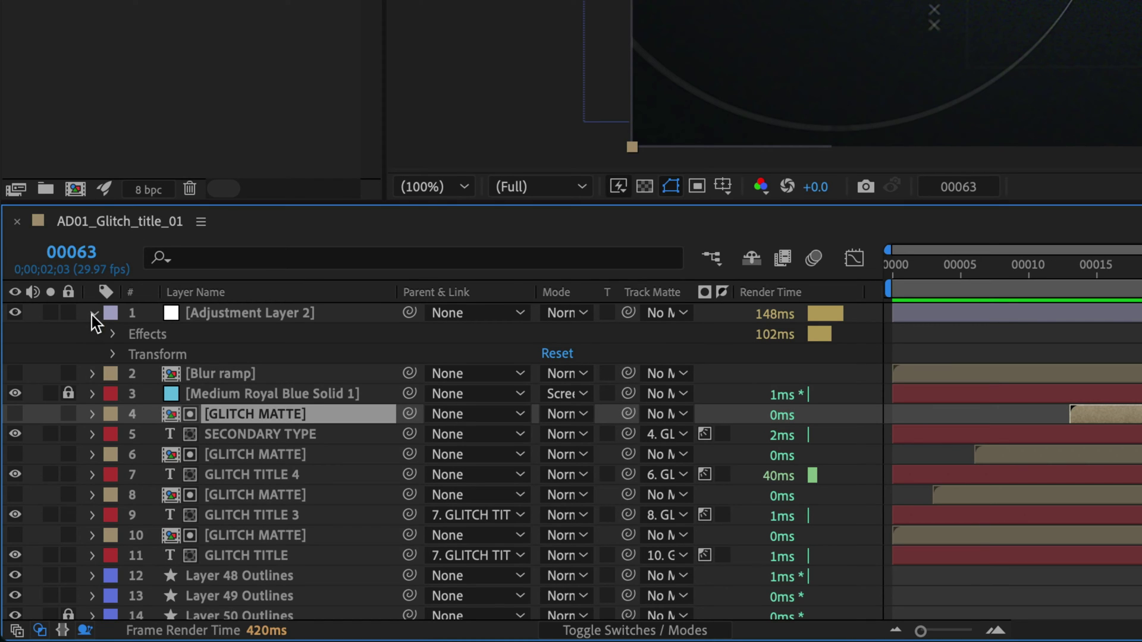
click(114, 335)
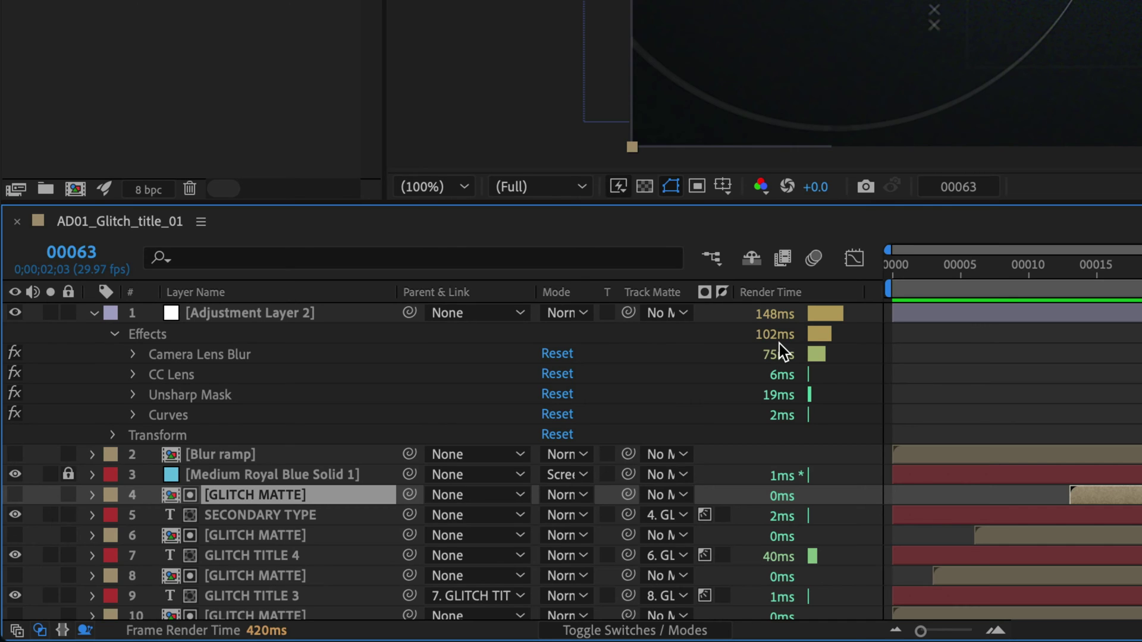
Step: Scroll through the layer stack comparing each layer's render time
scroll(784, 352, down, 5)
scroll(784, 353, down, 8)
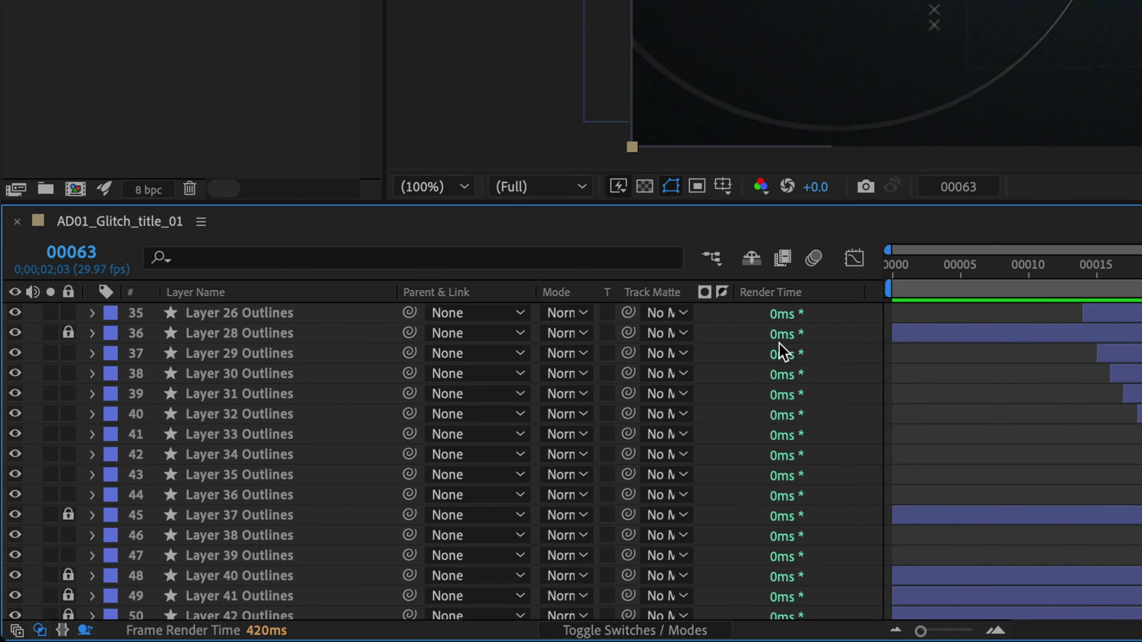
scroll(784, 353, down, 5)
scroll(784, 352, down, 3)
scroll(784, 353, down, 8)
scroll(784, 351, down, 3)
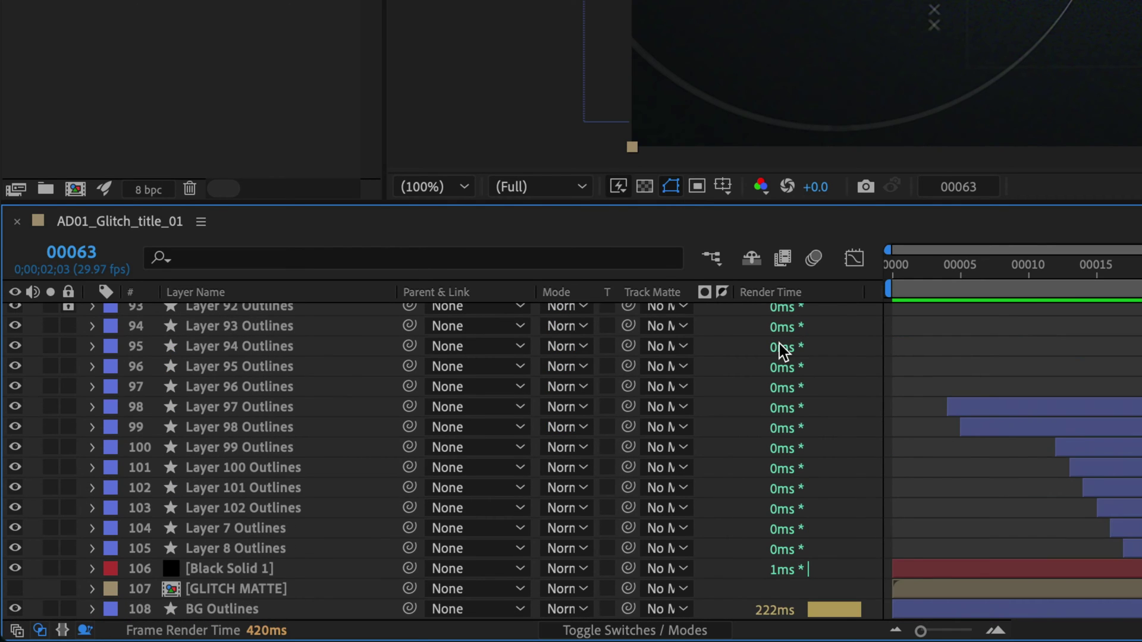
scroll(784, 351, up, 15)
scroll(784, 351, up, 1)
scroll(784, 351, up, 7)
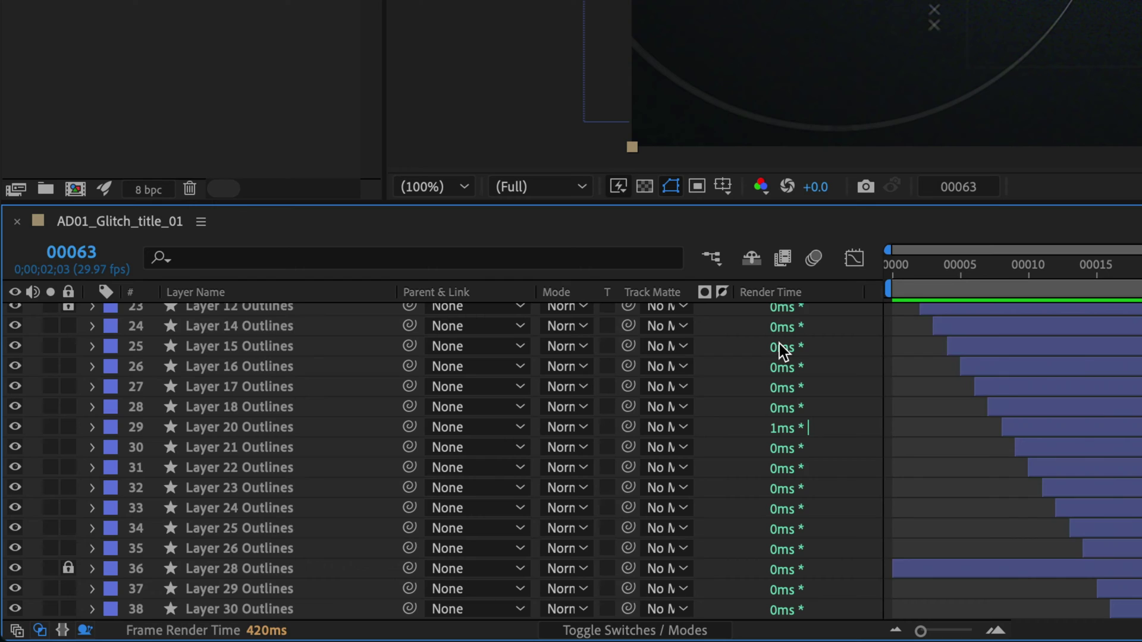
scroll(784, 351, up, 5)
scroll(782, 351, up, 5)
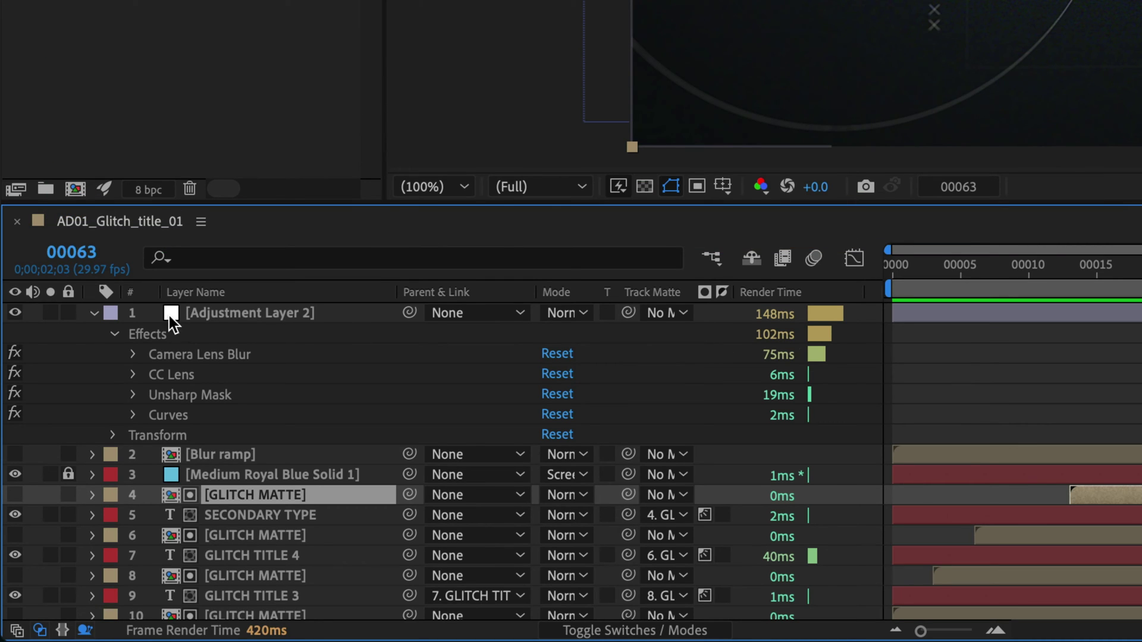
Step: Collapse the adjustment layer, move the playhead to frame 99, and open the Edit menu
click(94, 314)
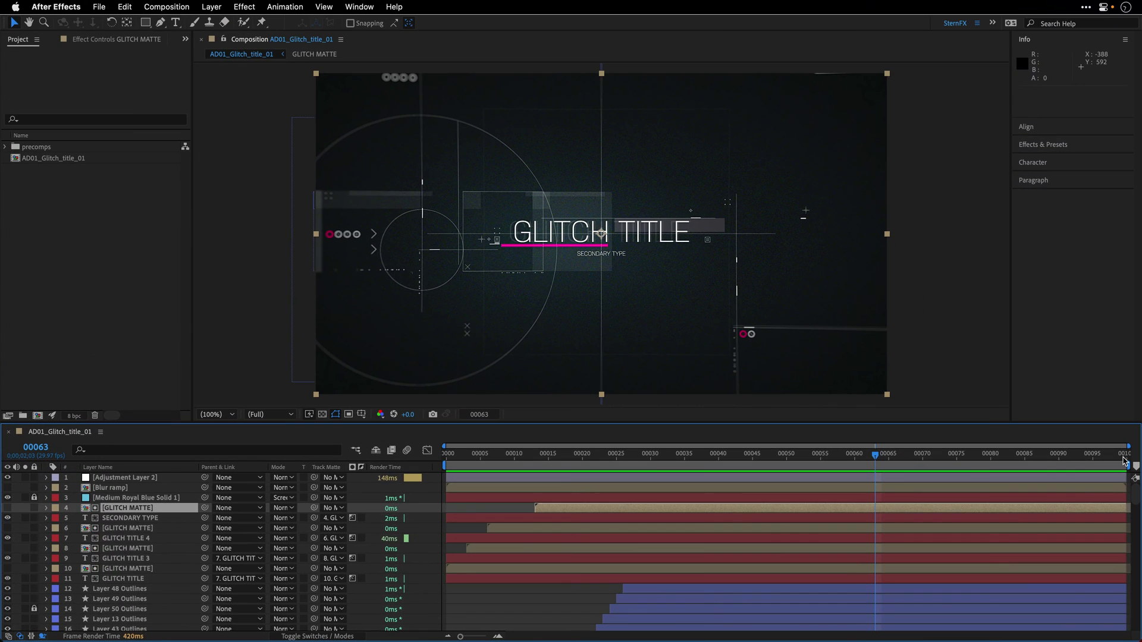
drag(1026, 458, 1129, 460)
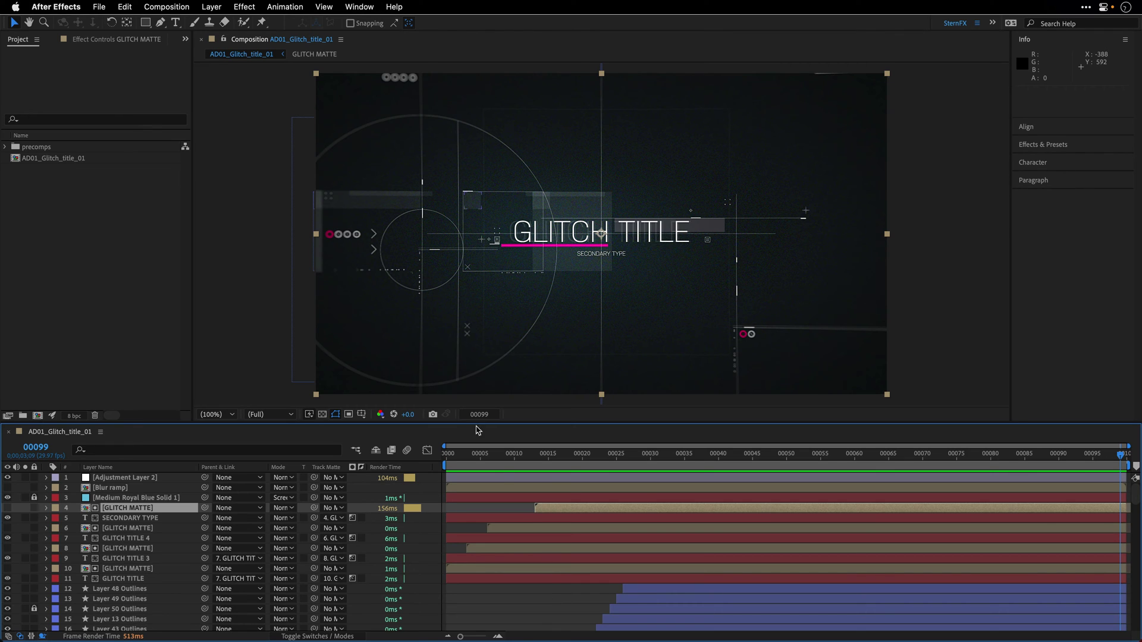
click(123, 6)
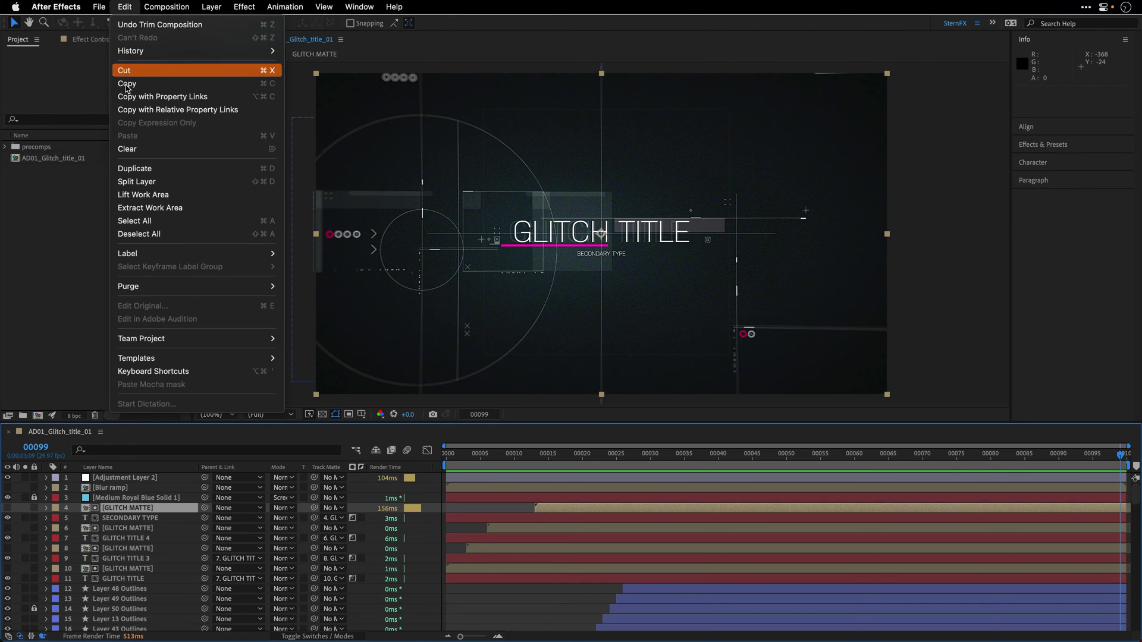
mouse_move(129, 287)
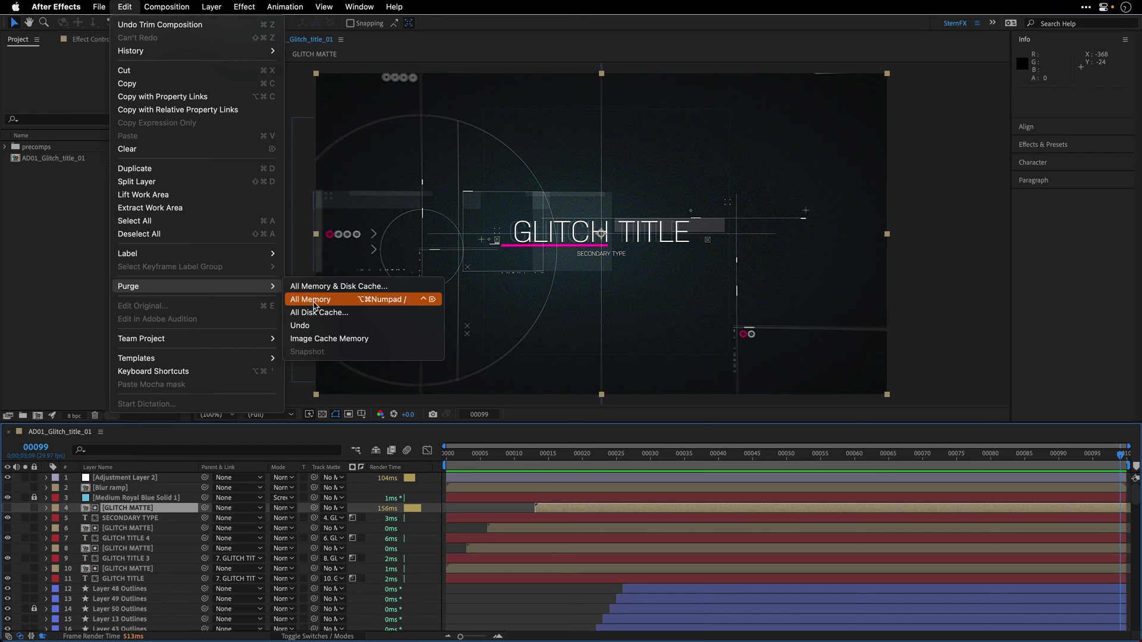
Step: Purge all memory so frame 99 re-renders with fresh per-layer render times
click(314, 306)
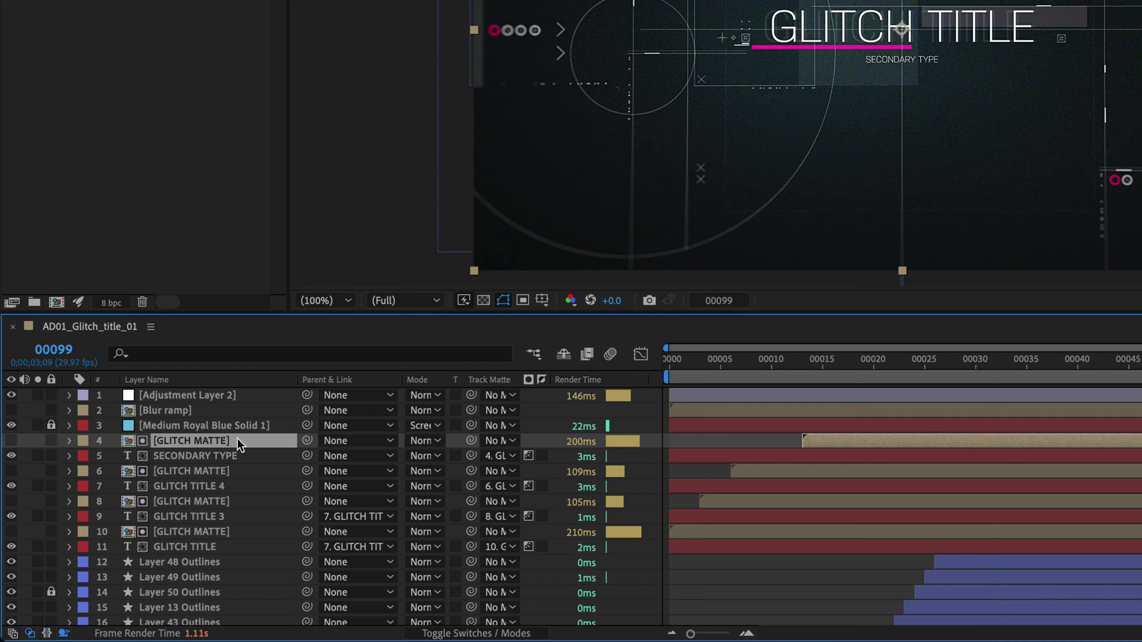
Step: Widen the Mode and Track Matte columns so full names like '4. GLITCH MATTE' show
drag(547, 380, 587, 380)
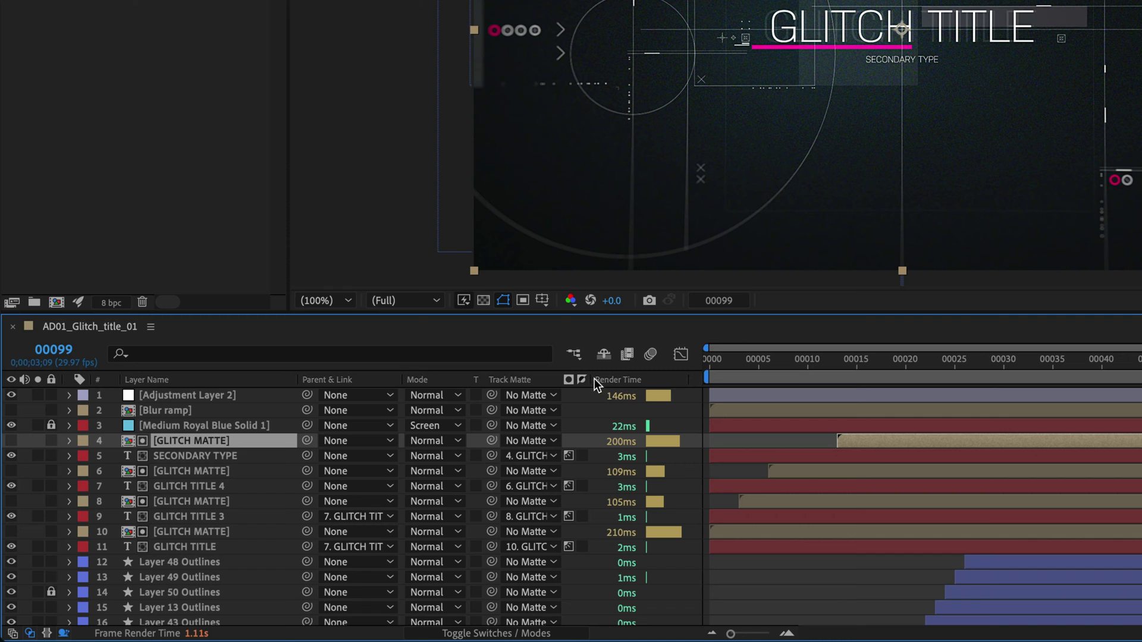
drag(594, 379, 672, 380)
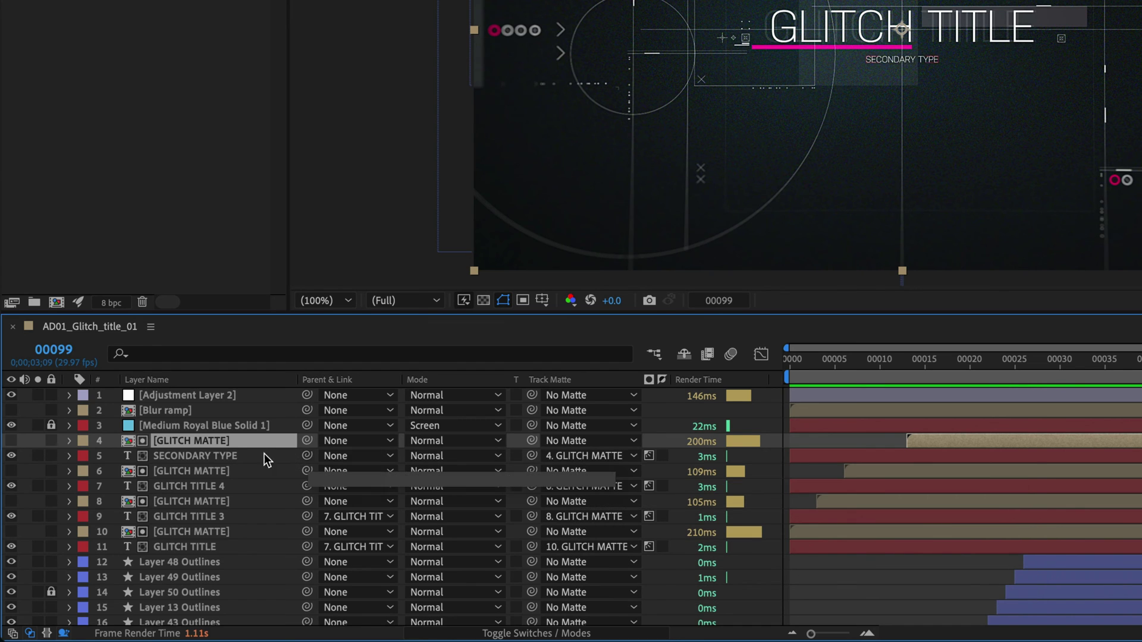
double_click(185, 440)
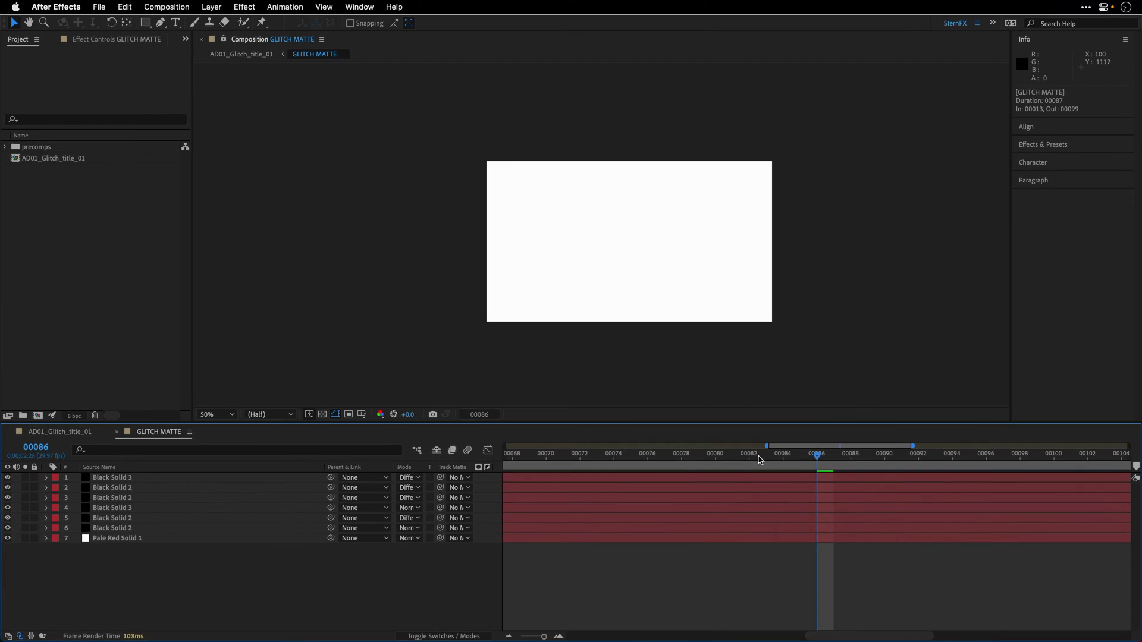
drag(758, 460, 506, 455)
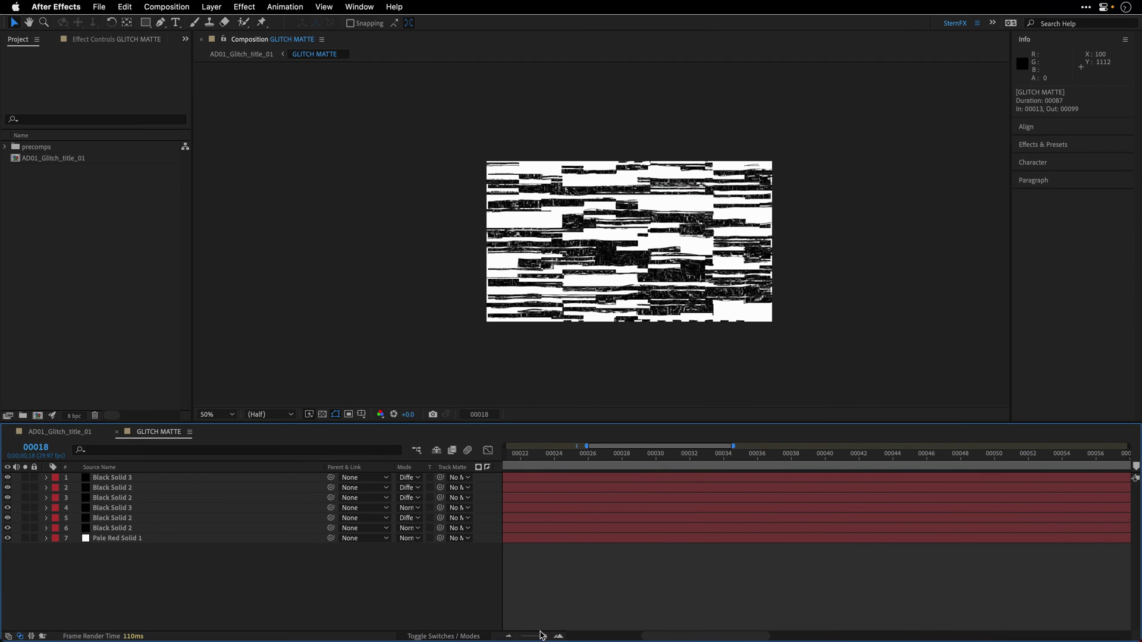
drag(542, 635, 521, 636)
drag(576, 455, 670, 465)
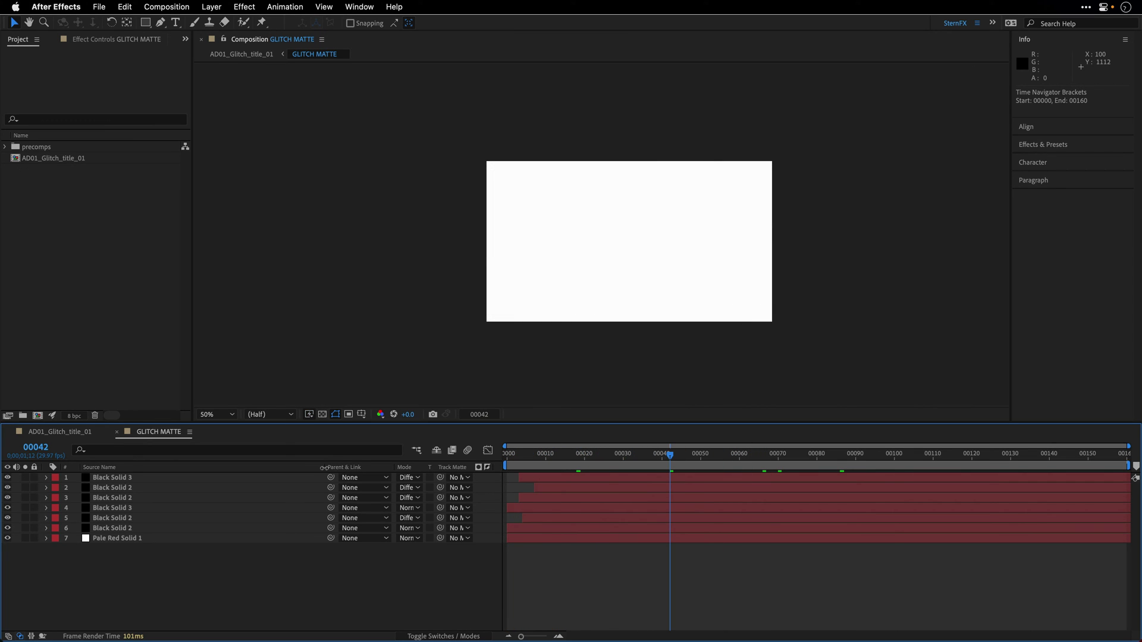
drag(325, 468, 163, 469)
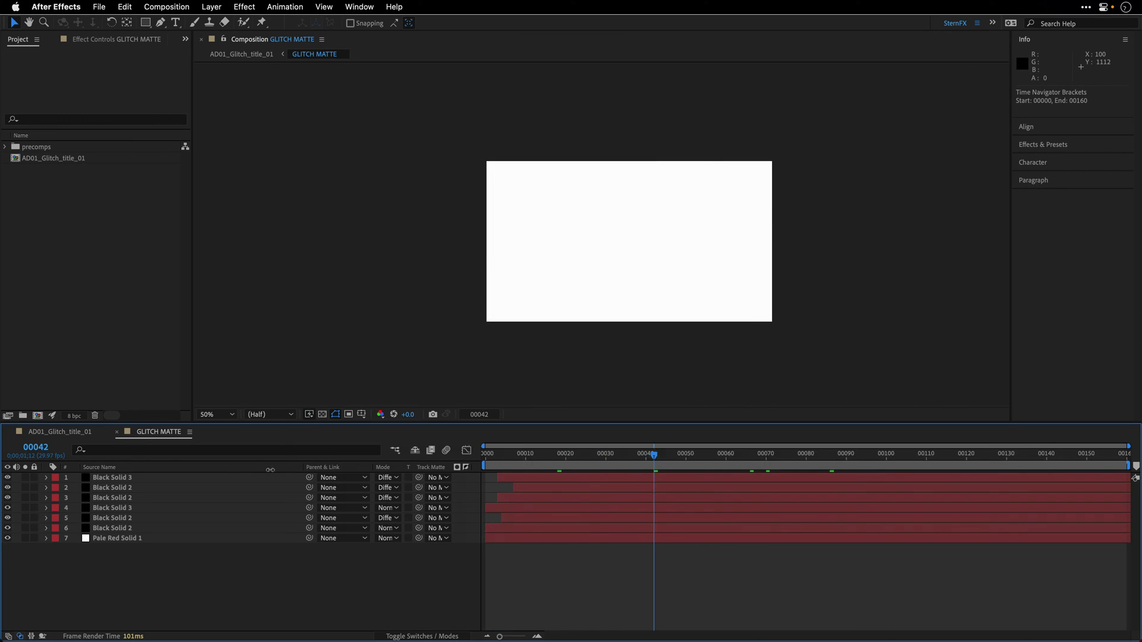
click(55, 433)
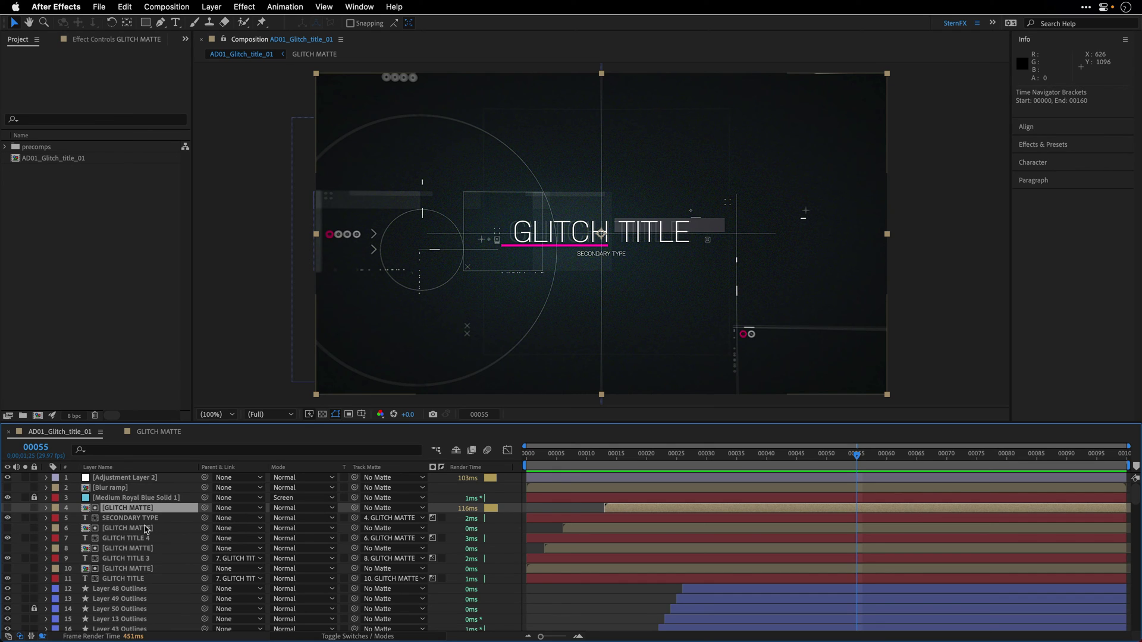
Step: Set layer 4 GLITCH MATTE as the track matte for all four title text layers
click(124, 519)
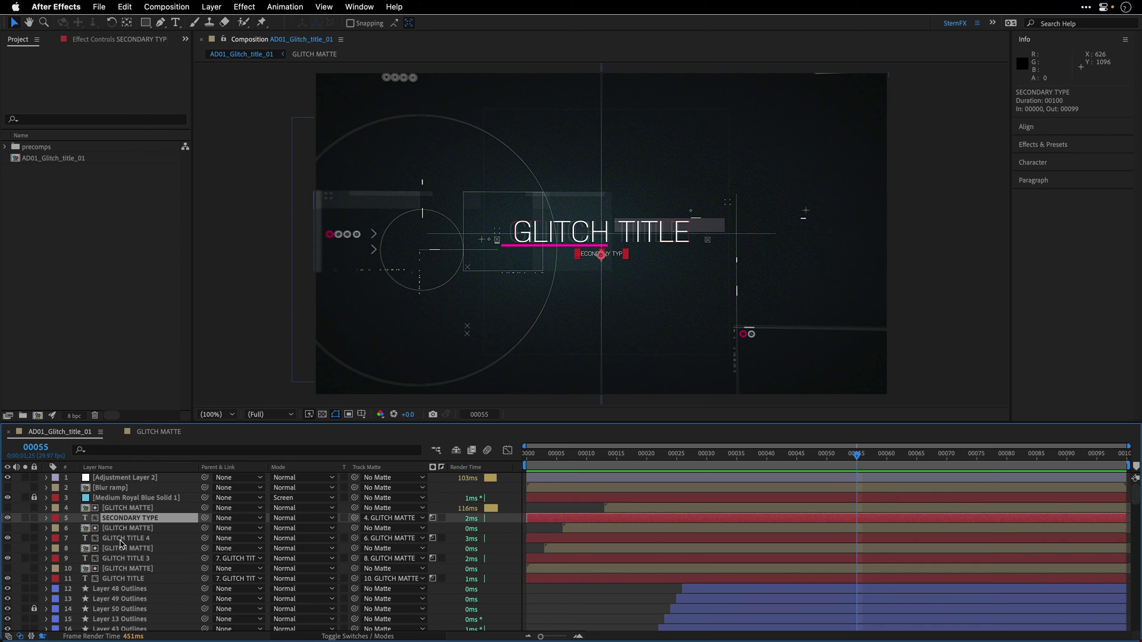
ctrl+click(125, 540)
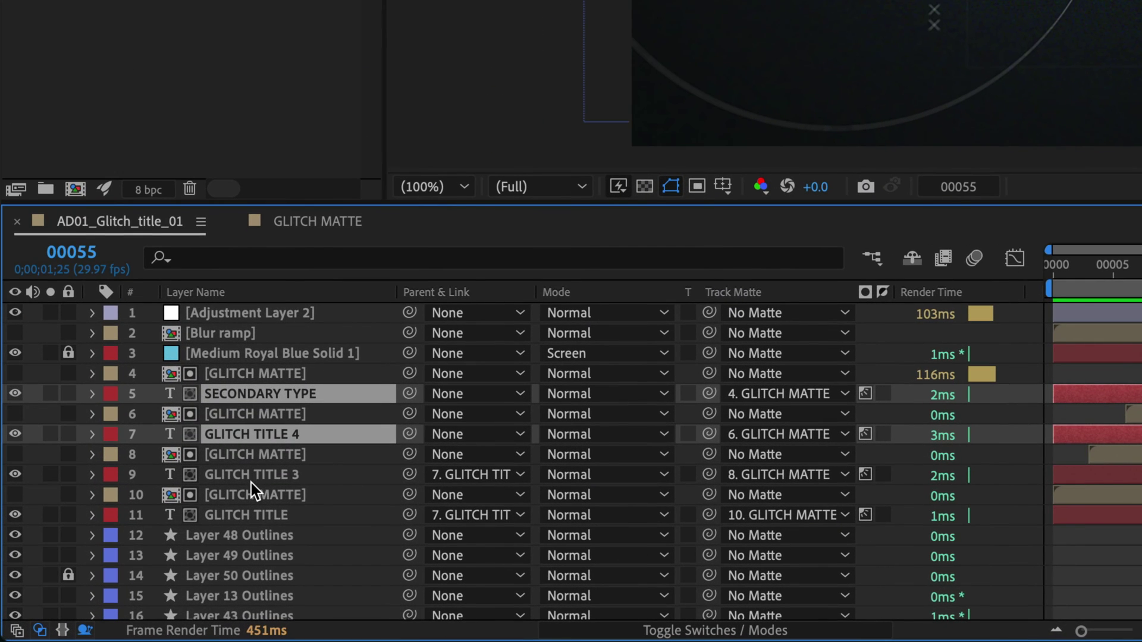
ctrl+click(251, 479)
ctrl+click(250, 515)
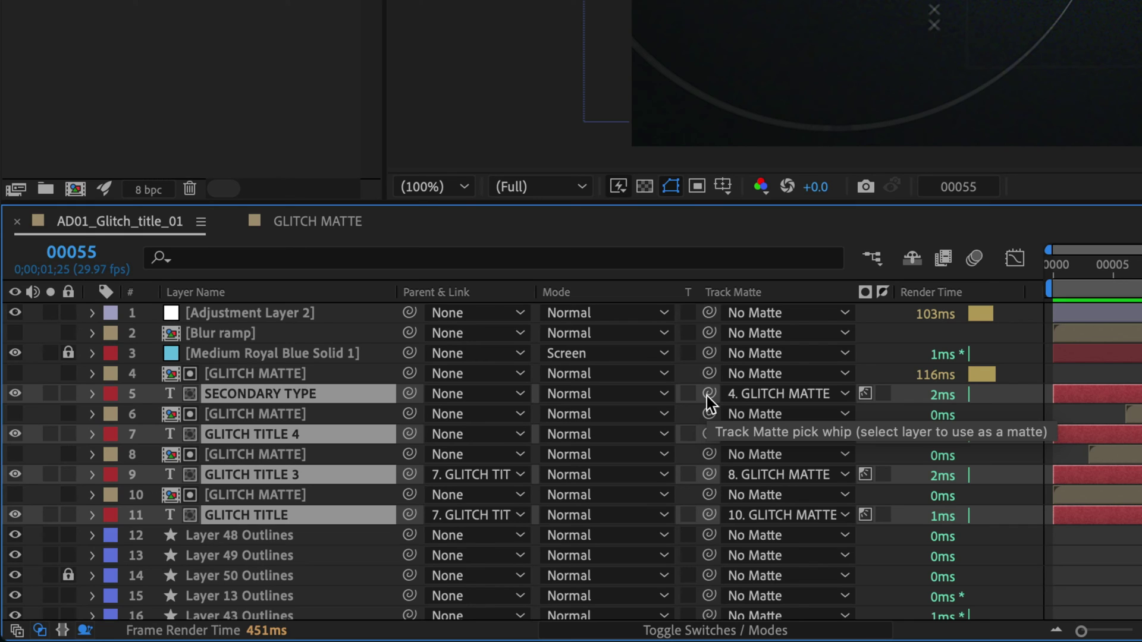
drag(708, 395, 271, 379)
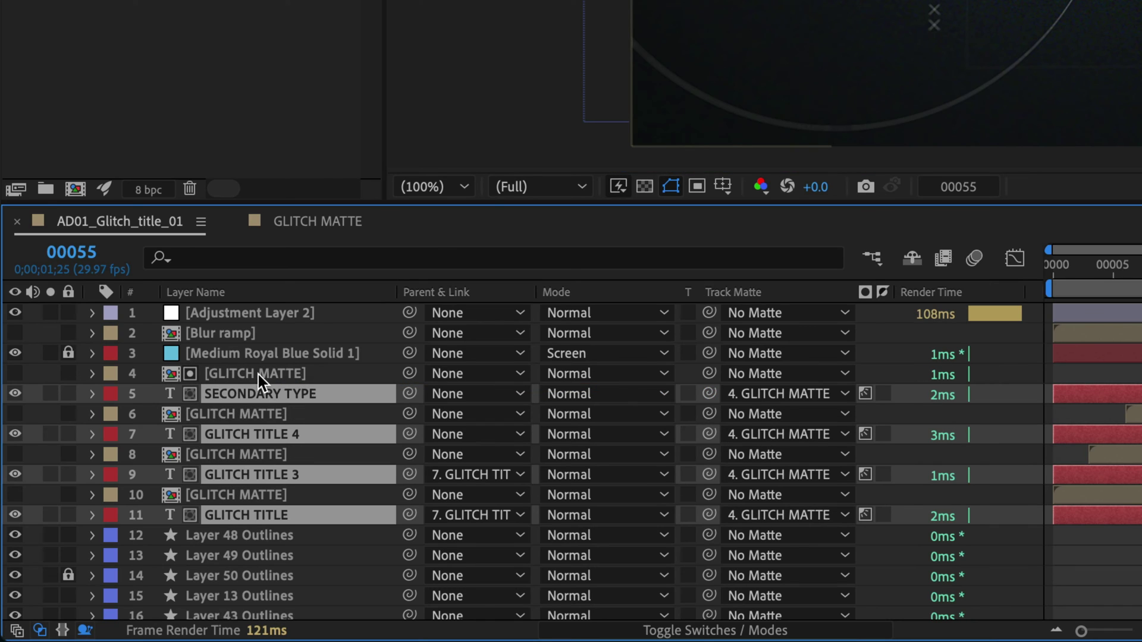
Step: Delete the redundant GLITCH MATTE layers 6, 8 and 10
click(239, 417)
ctrl+click(238, 455)
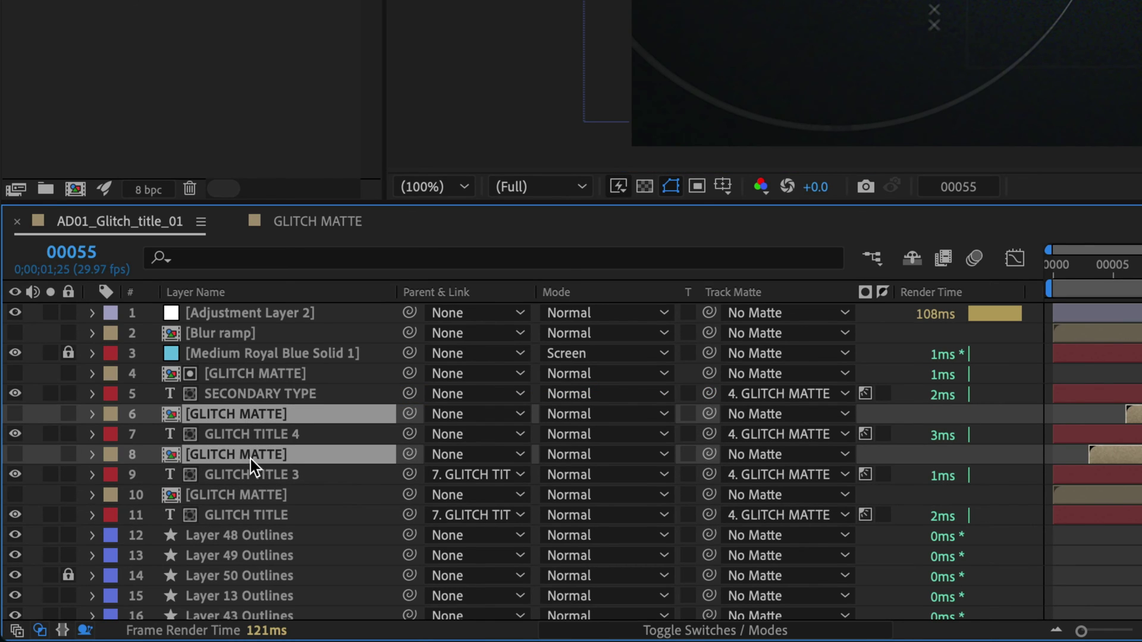
ctrl+click(244, 496)
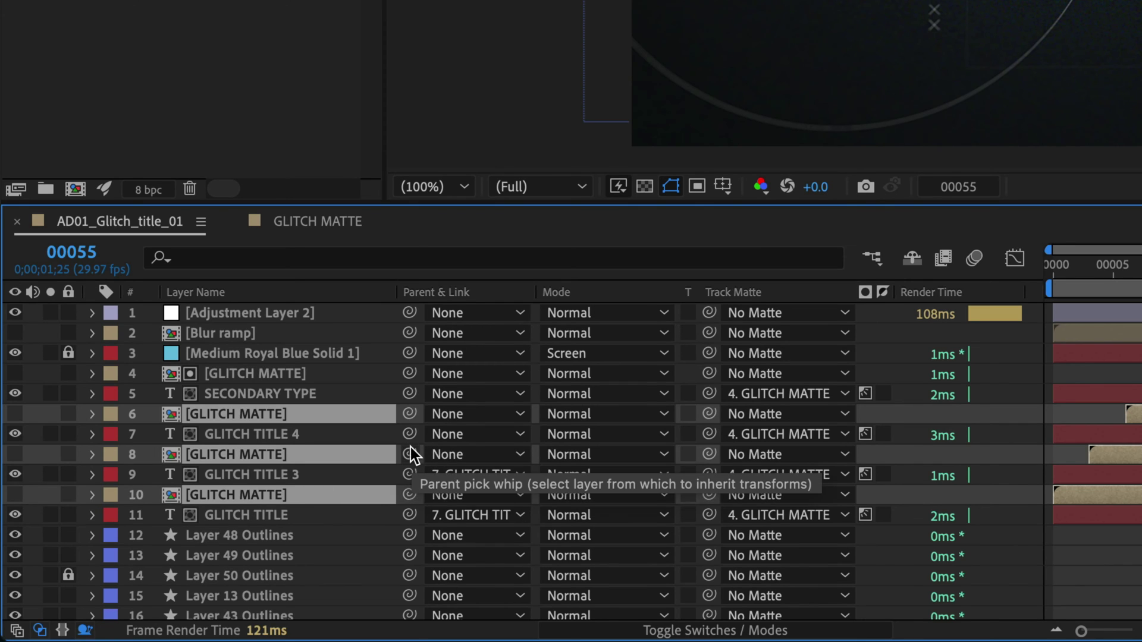
key(Delete)
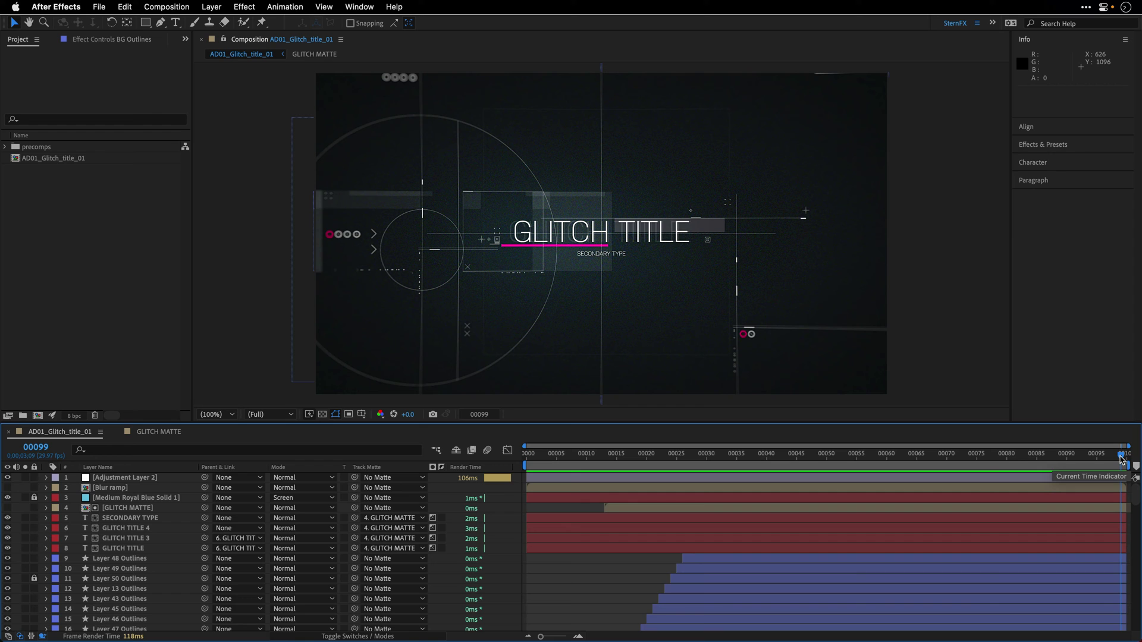
Step: Move the playhead back near the start and open the GLITCH MATTE composition
mouse_move(1121, 460)
mouse_down()
mouse_move(520, 455)
mouse_move(1124, 466)
mouse_up()
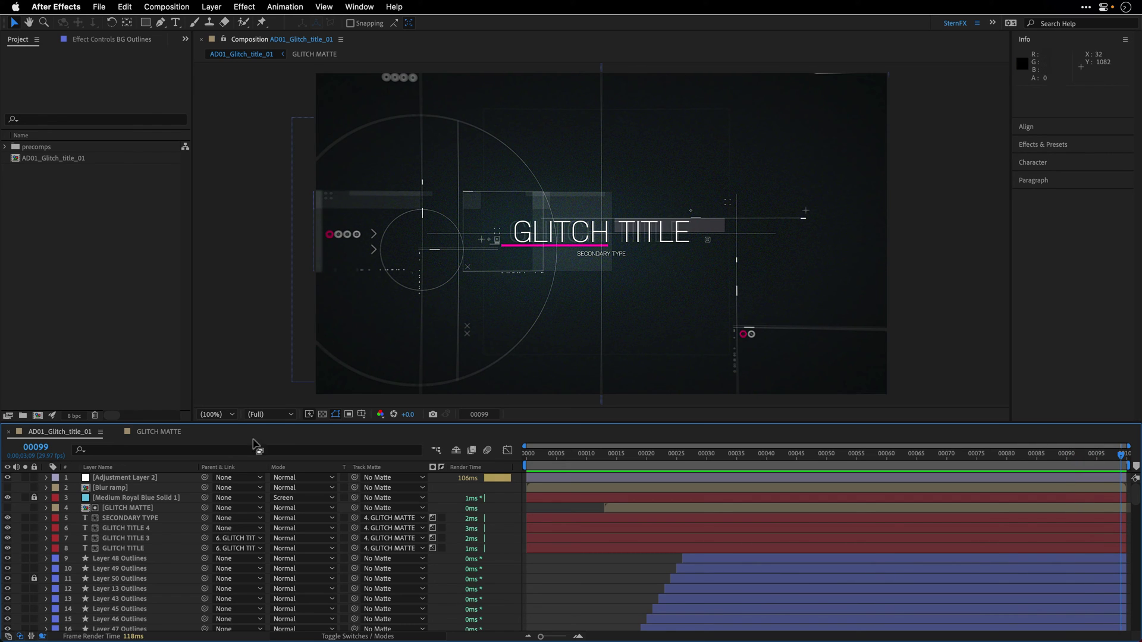
click(159, 431)
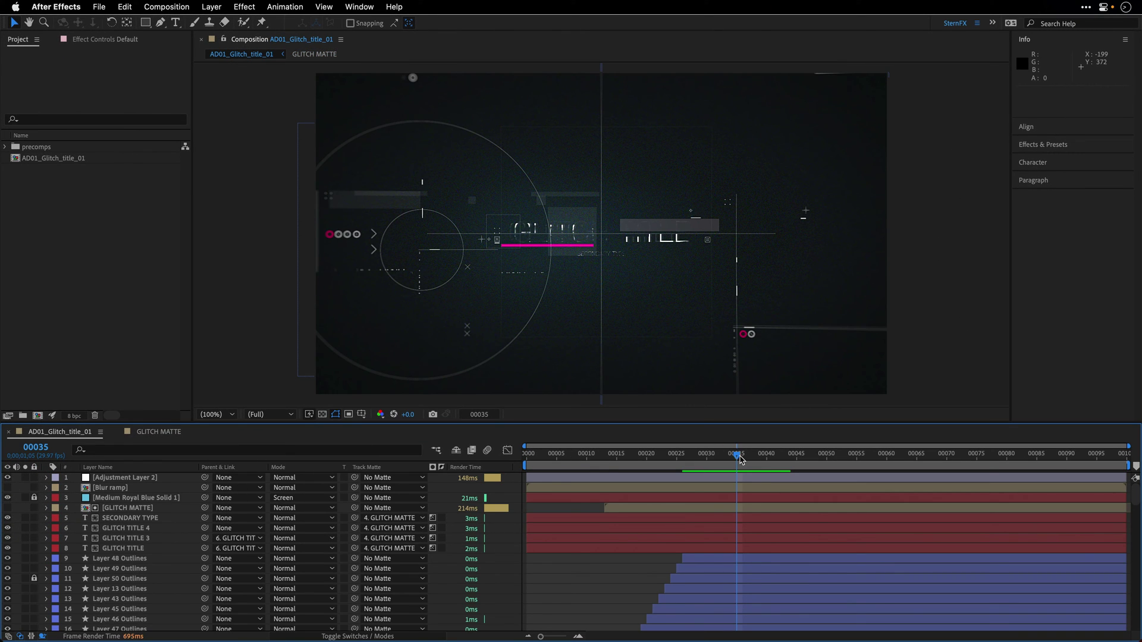
Step: Scrub the playhead back and forth to review the glitch and title frames
drag(718, 465, 688, 464)
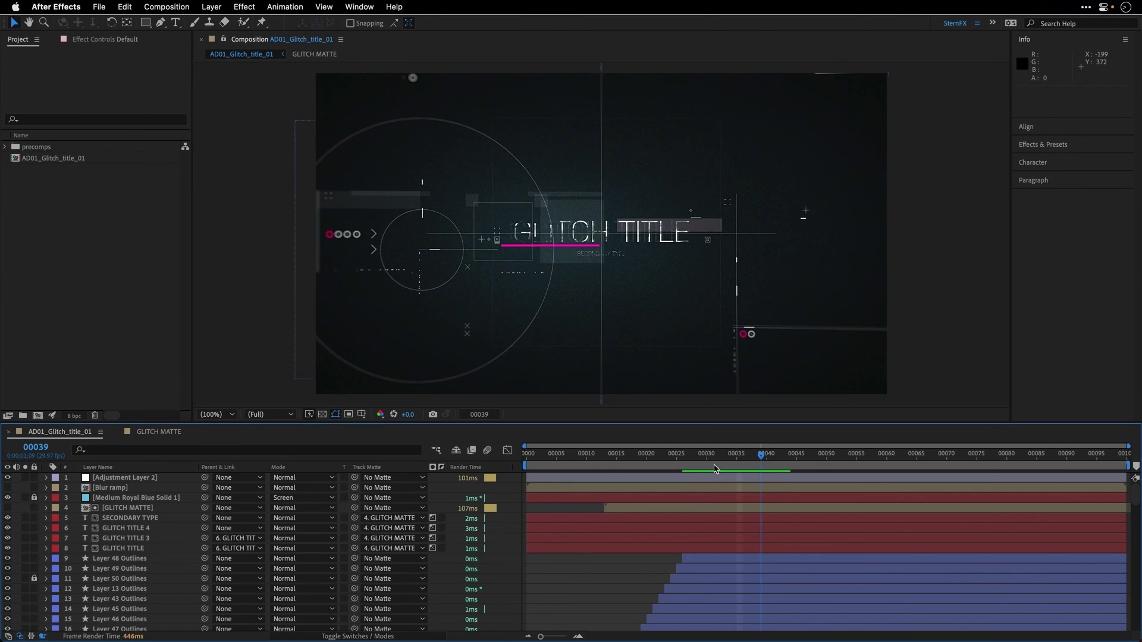
mouse_move(731, 468)
mouse_down()
mouse_move(674, 468)
mouse_move(773, 467)
mouse_up()
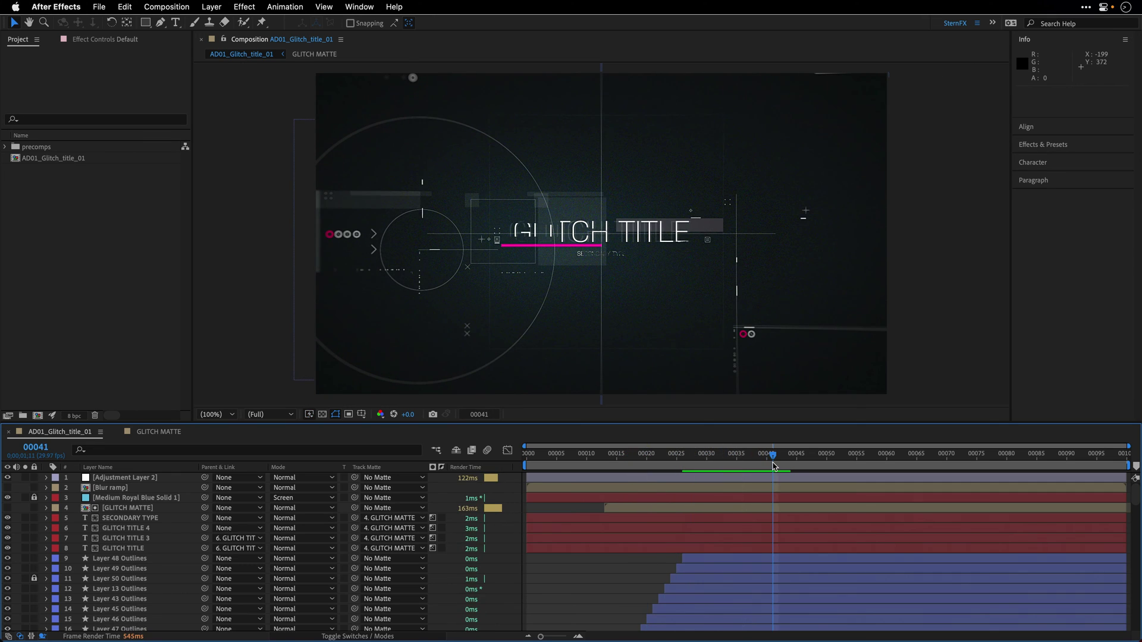
drag(773, 464, 858, 460)
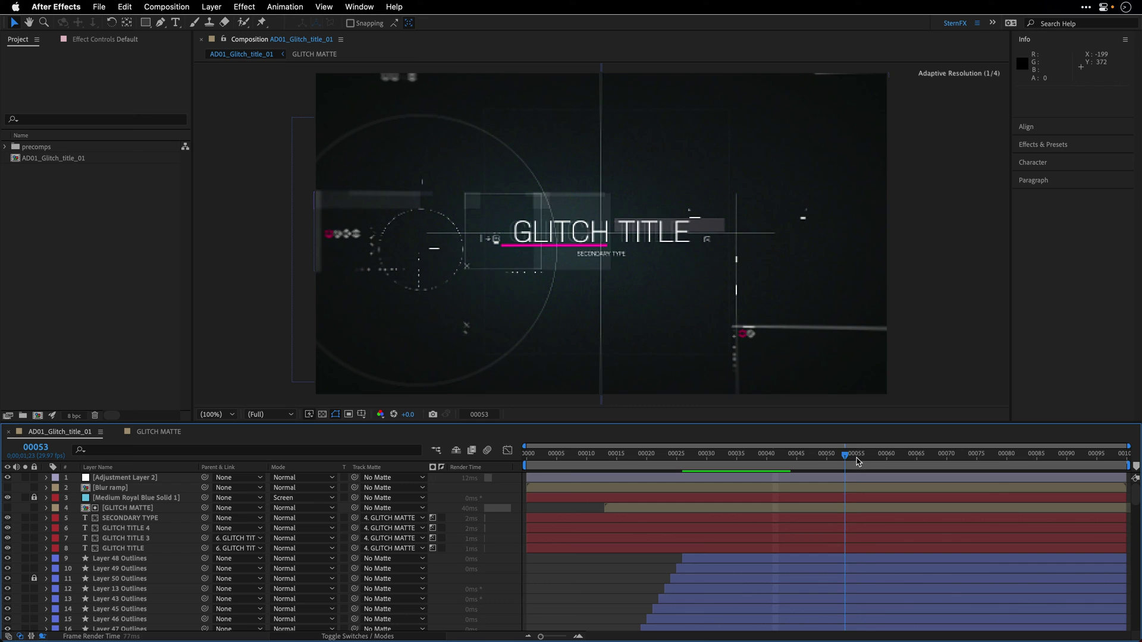
Step: Select Adjustment Layer 2 at the last frame and show its Effect Controls
click(132, 479)
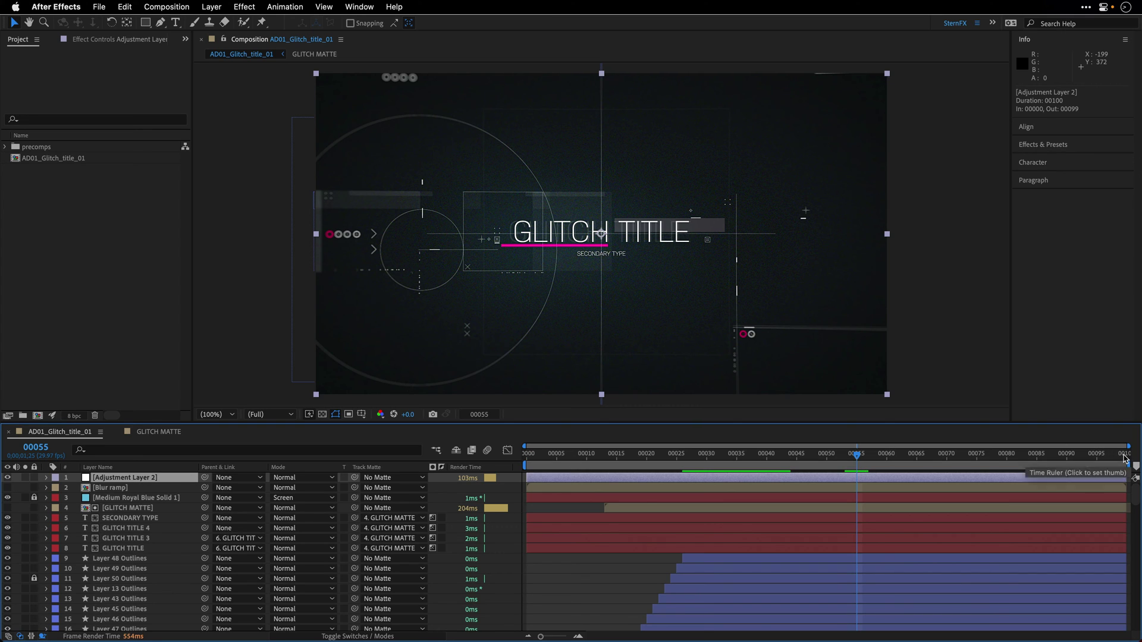
click(1123, 454)
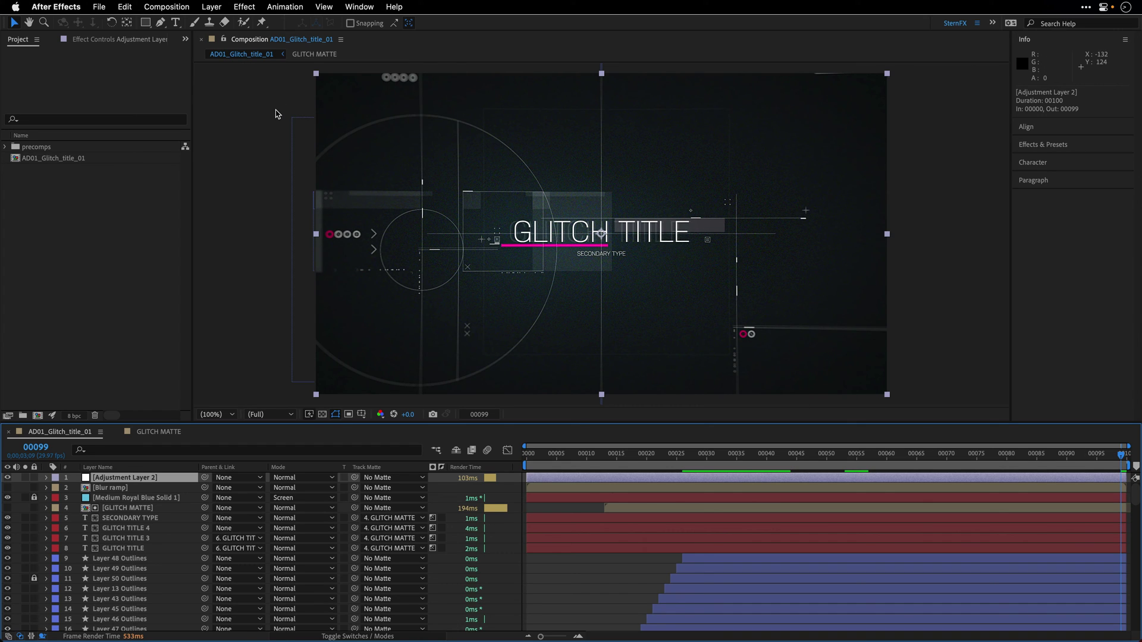
click(111, 40)
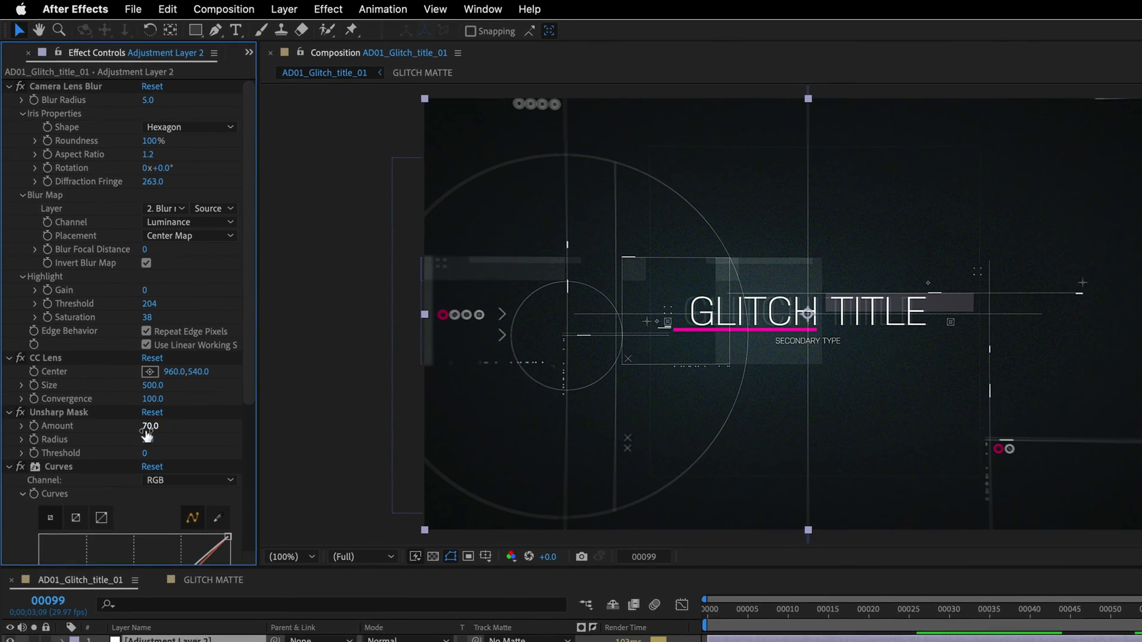
Step: Fold away the Curves, Unsharp Mask and CC Lens effects on Adjustment Layer 2
click(9, 469)
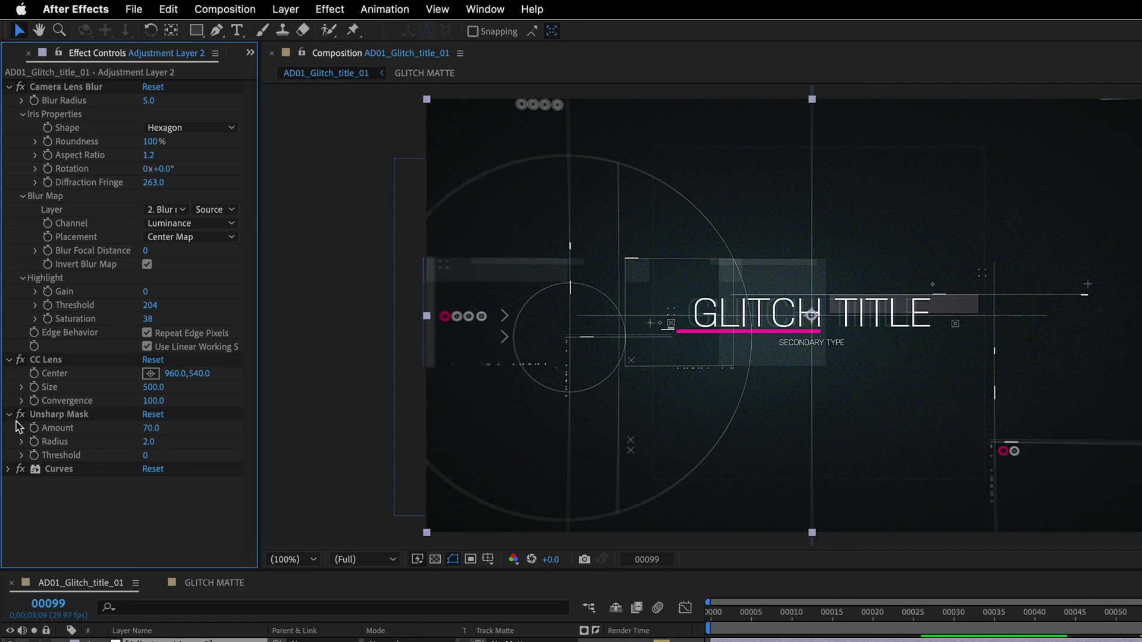
click(9, 415)
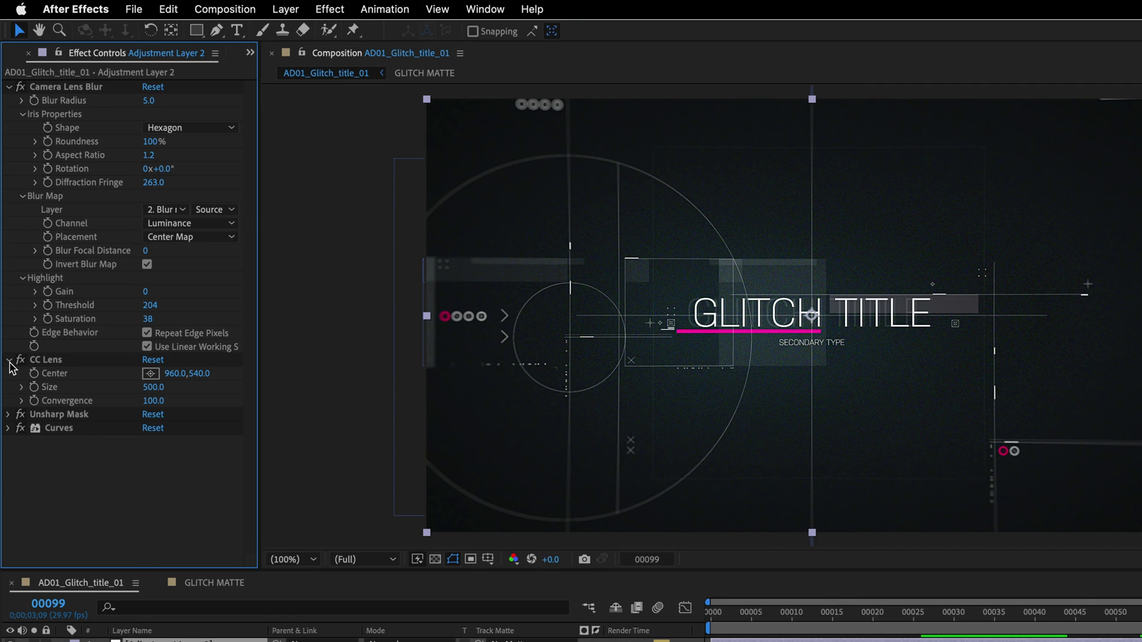
click(9, 360)
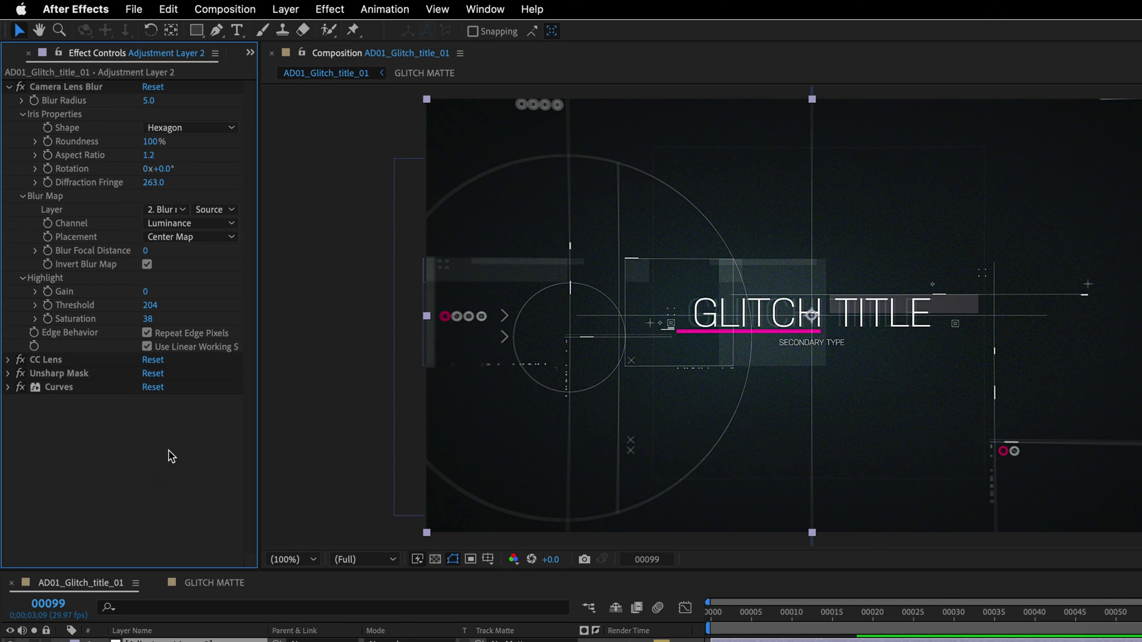
Step: Apply Compound Blur to Adjustment Layer 2 and move it above CC Lens
click(328, 8)
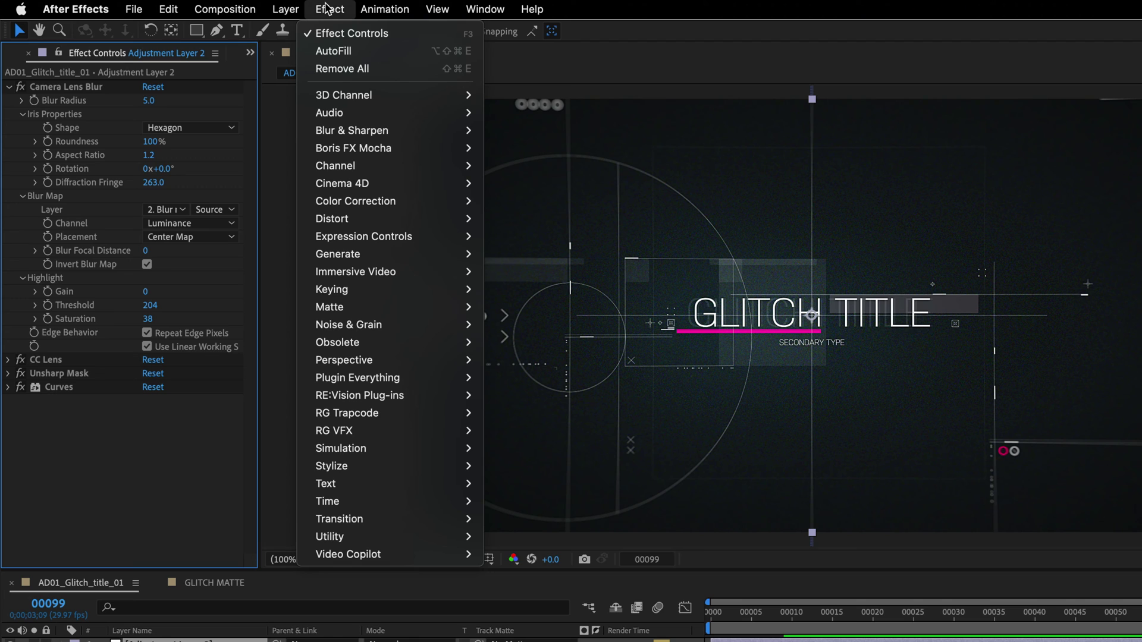
mouse_move(351, 130)
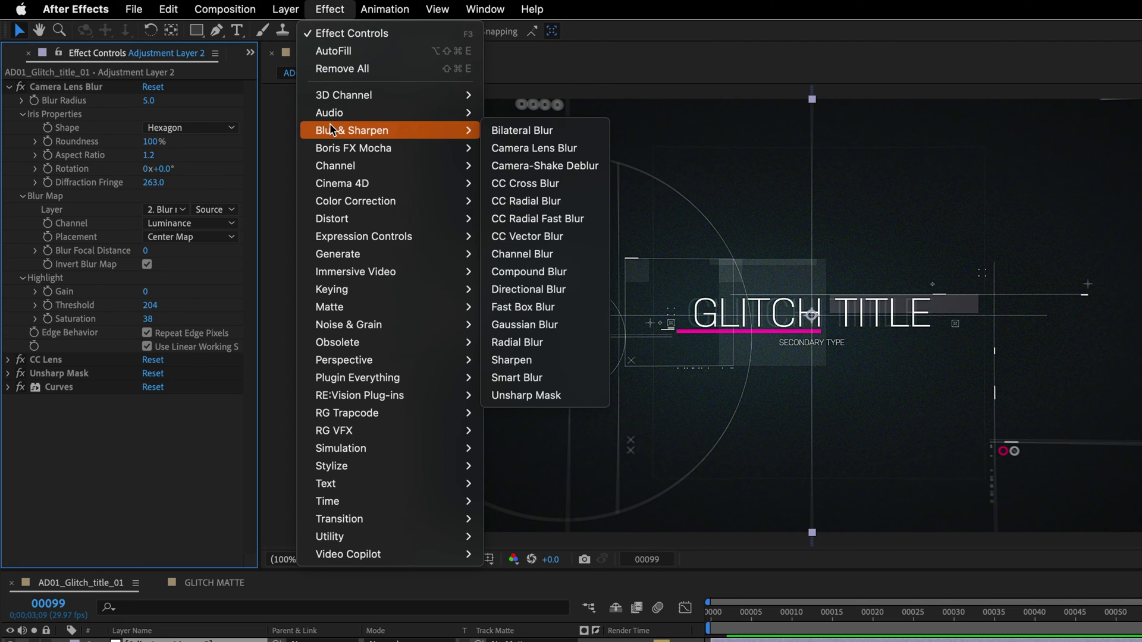
click(556, 272)
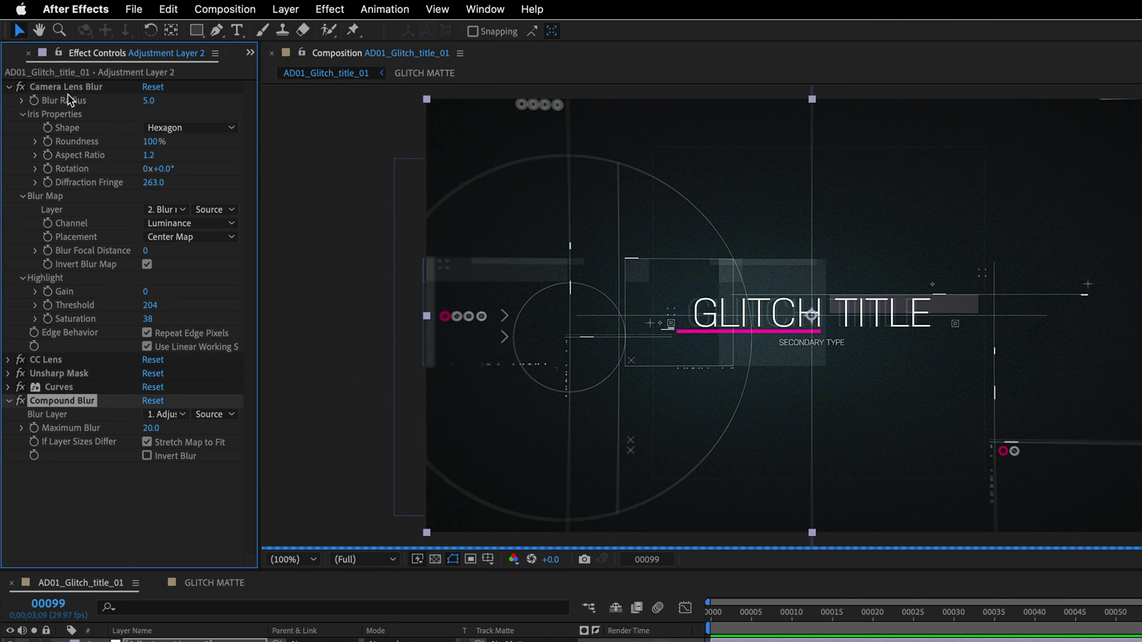
drag(71, 404, 77, 364)
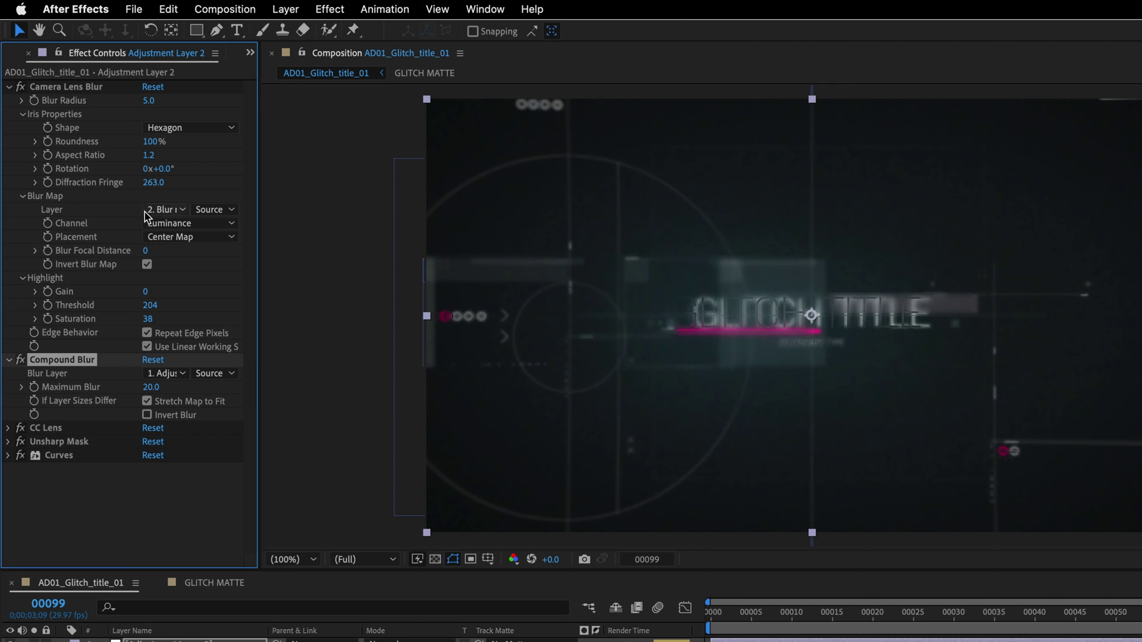
Step: Set Compound Blur's Blur Layer to Blur ramp, Maximum Blur 2.5, with Invert Blur on
click(165, 372)
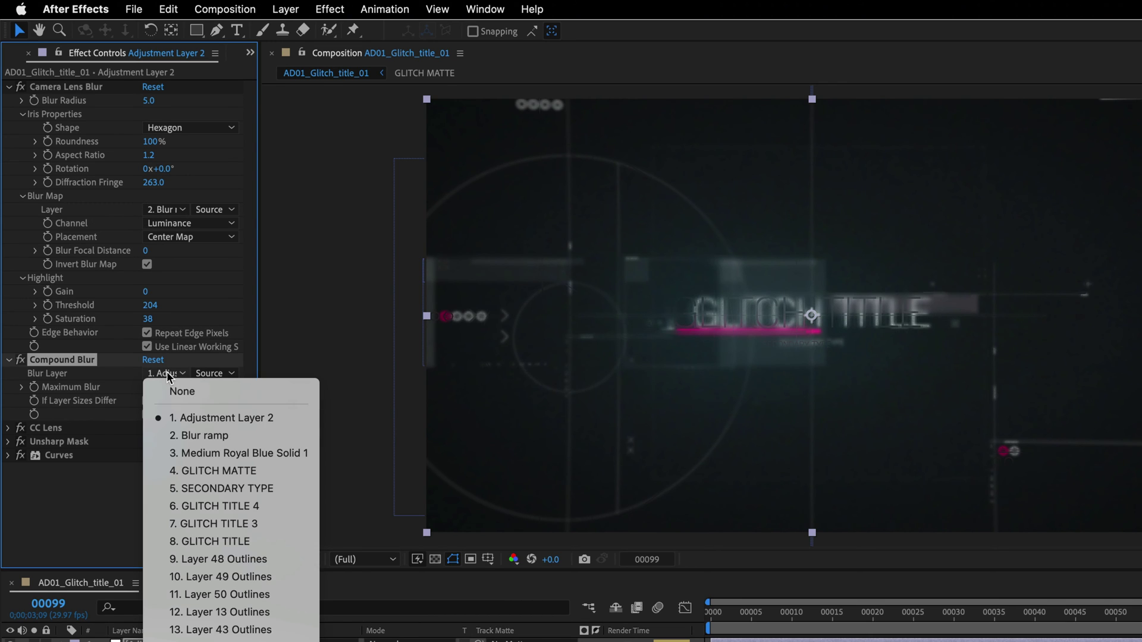
click(184, 442)
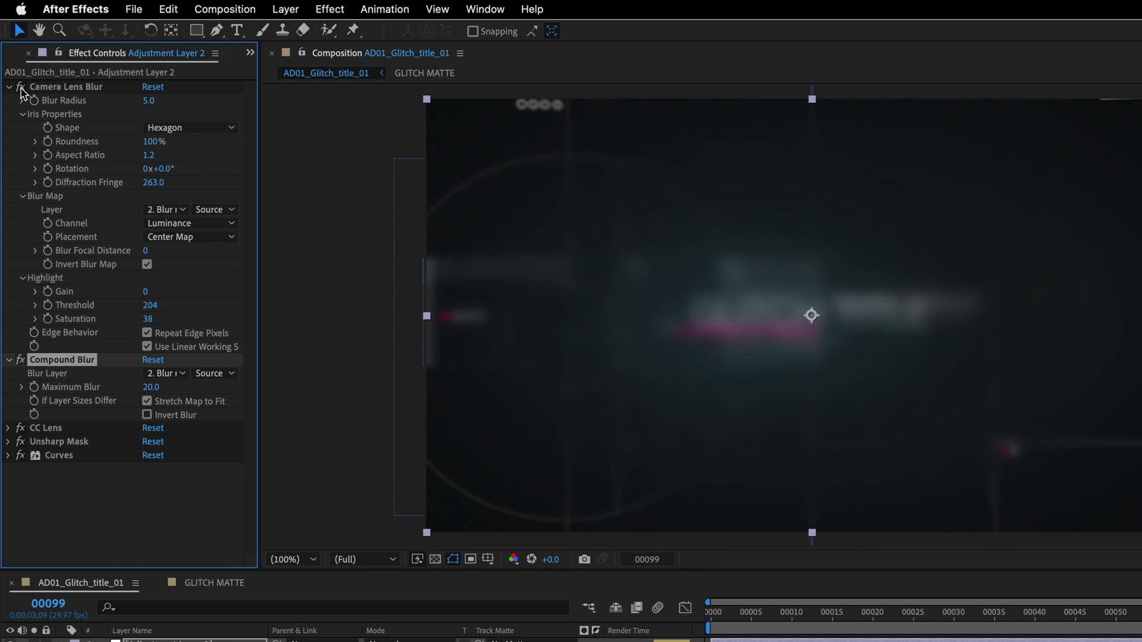
click(150, 388)
text(2)
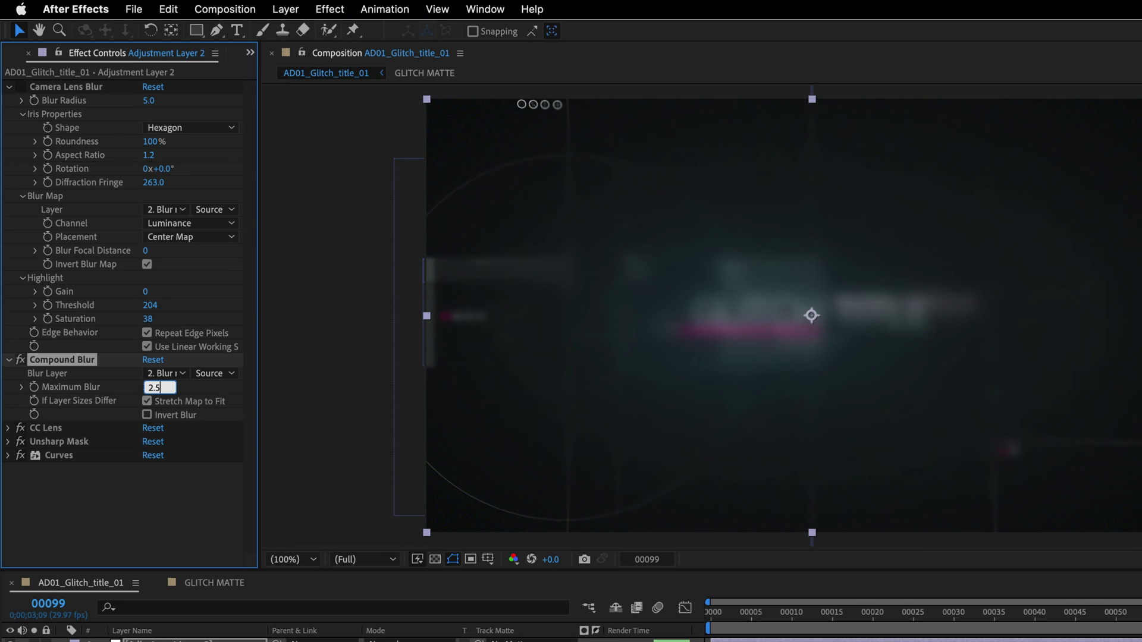
key(Return)
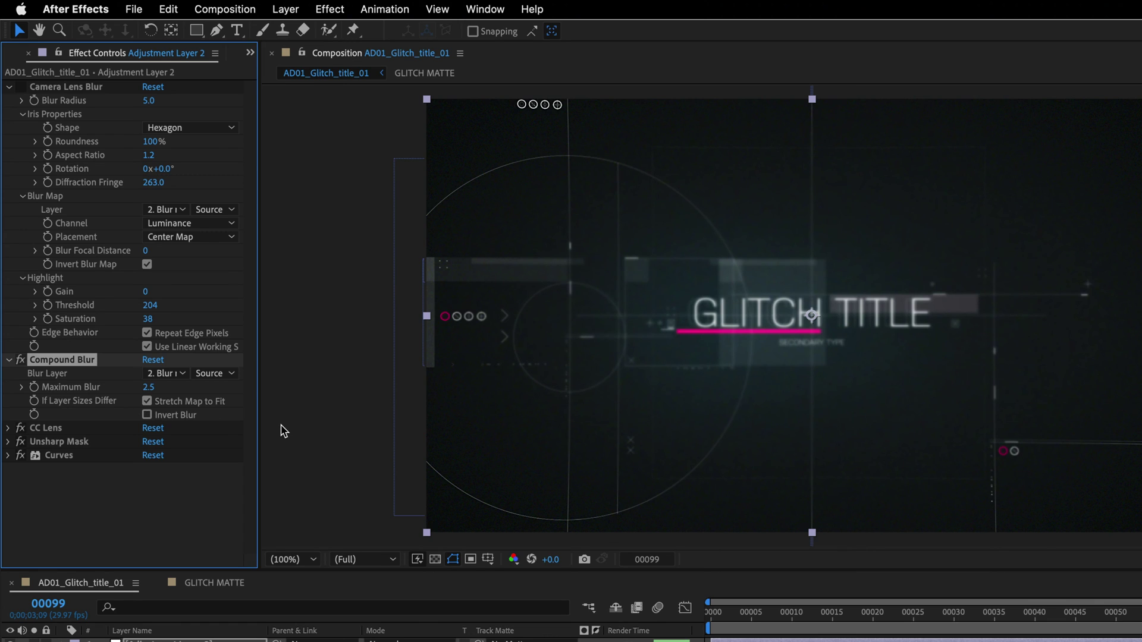
click(159, 416)
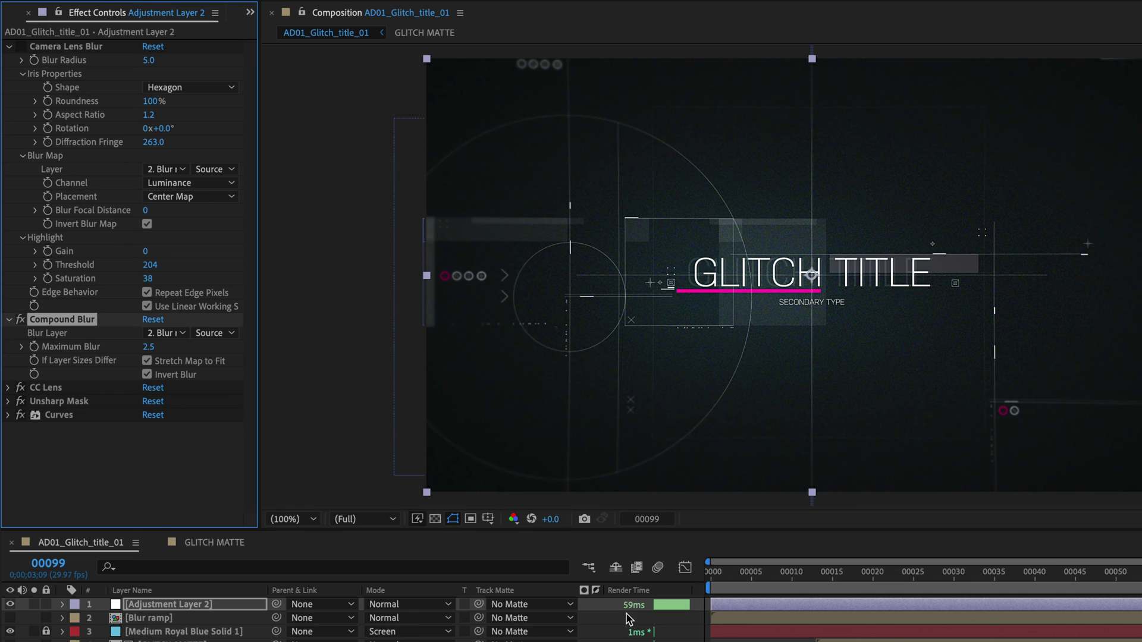
Step: Snapshot the Compound Blur render, then swap it off and Camera Lens Blur on
click(583, 521)
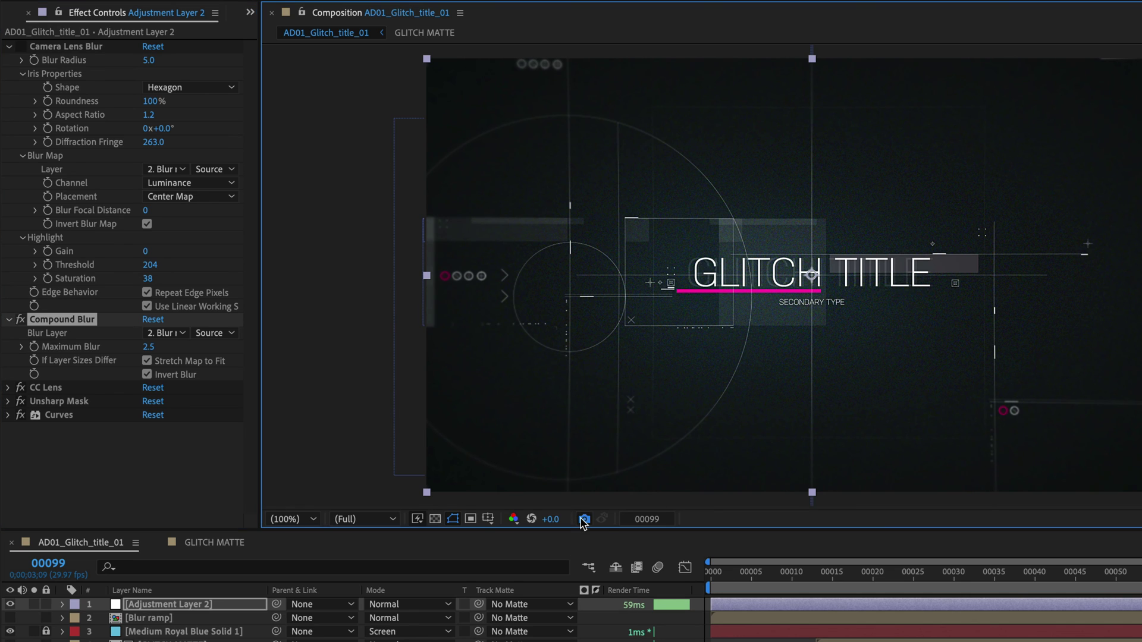
click(21, 320)
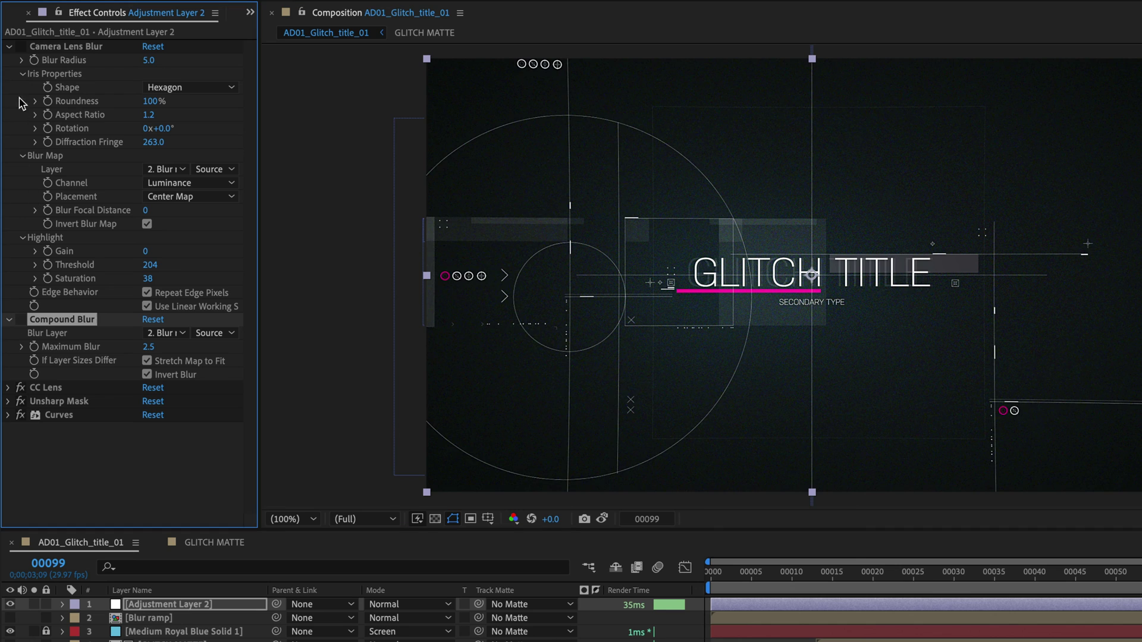
click(21, 47)
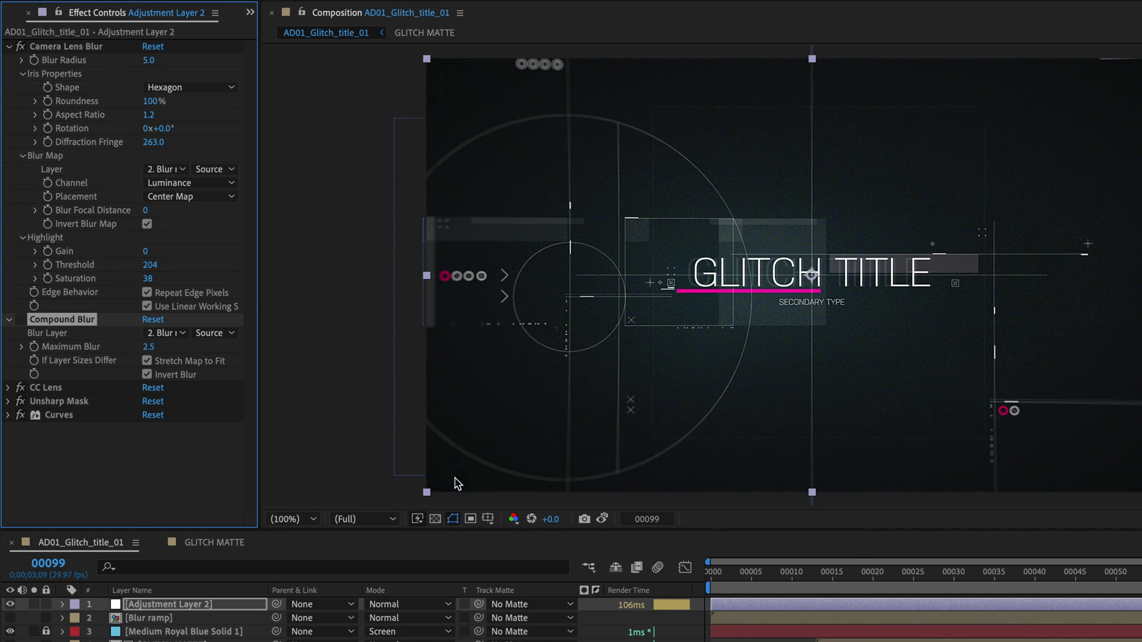
Step: Compare both blurs via Show Snapshot, then fold Camera Lens Blur and re-enable Compound Blur
click(603, 519)
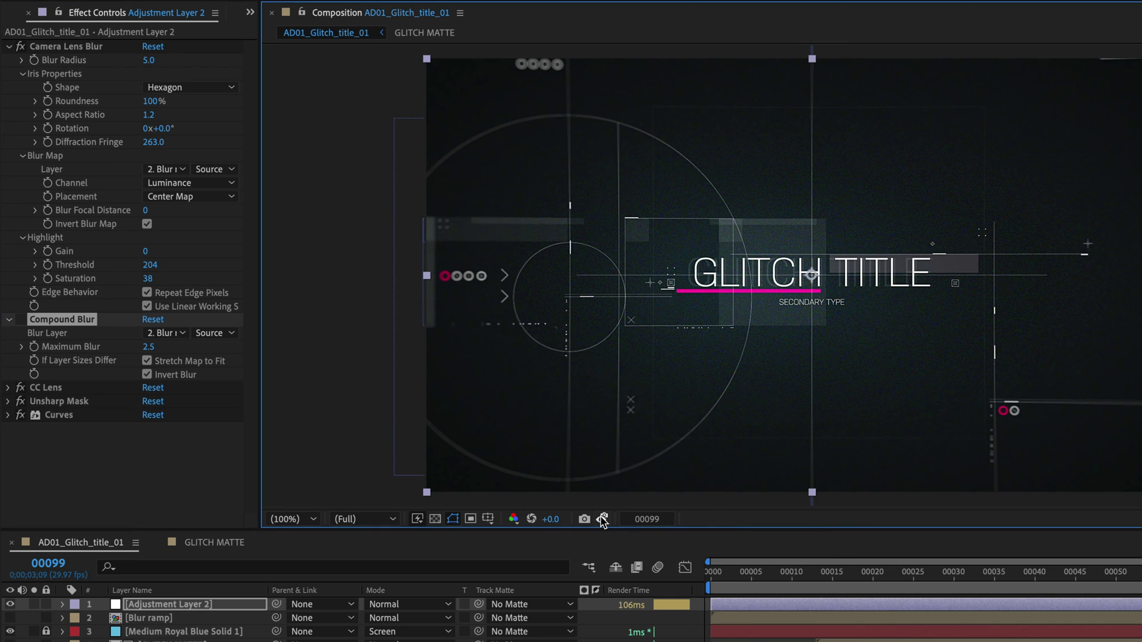
click(602, 519)
click(602, 519)
click(602, 519)
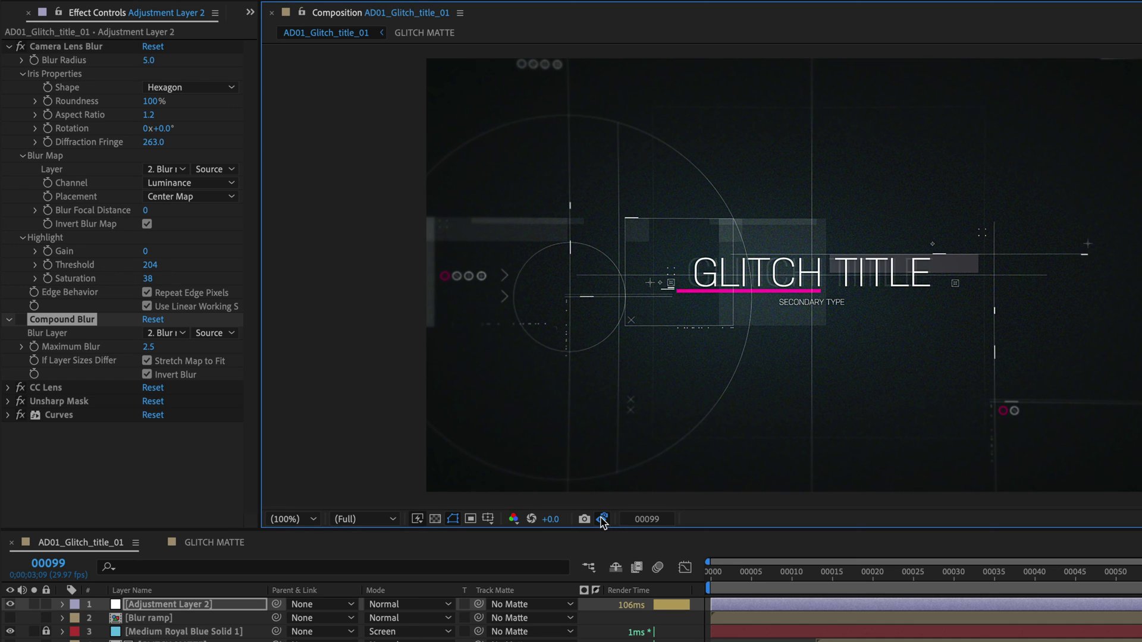
click(603, 520)
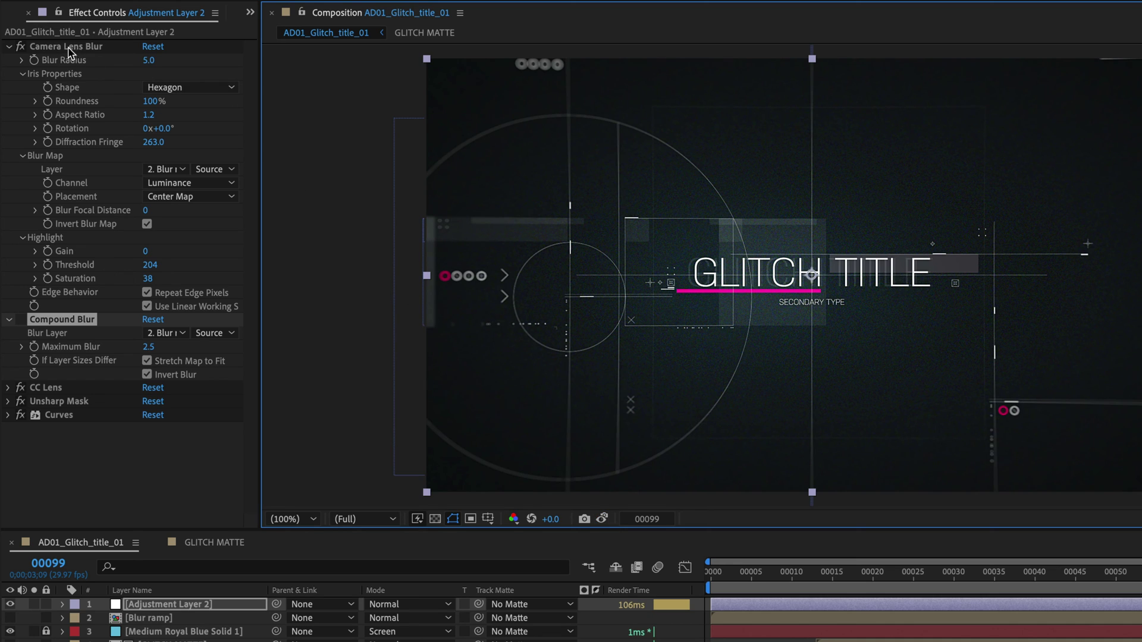
click(9, 46)
click(21, 60)
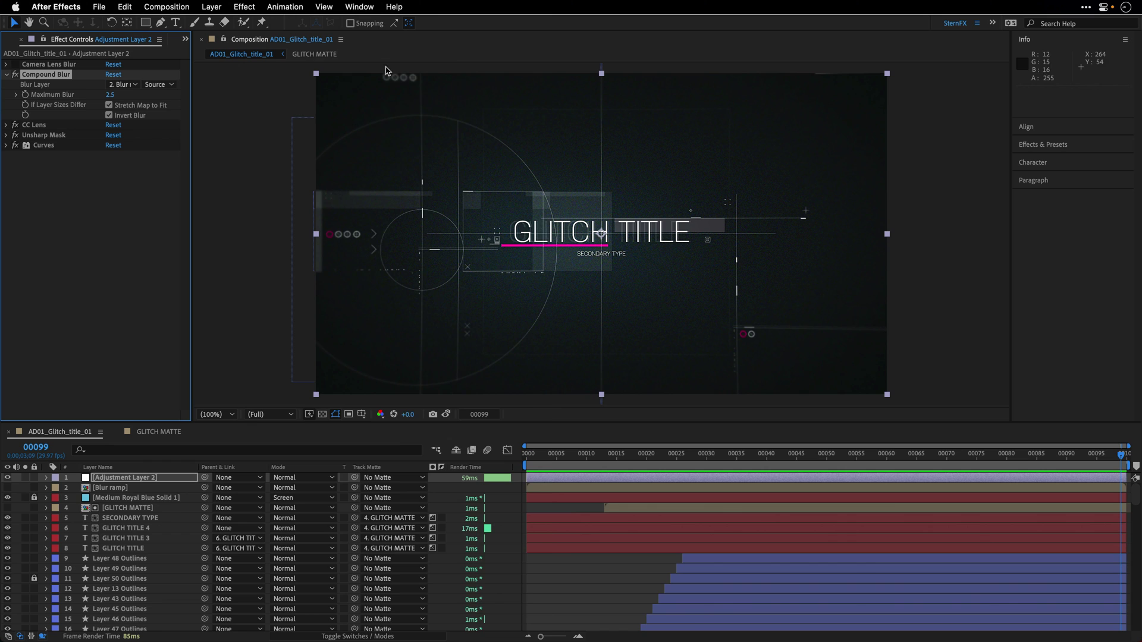
Step: Open the Window menu of panels, then dismiss it with Escape
click(361, 6)
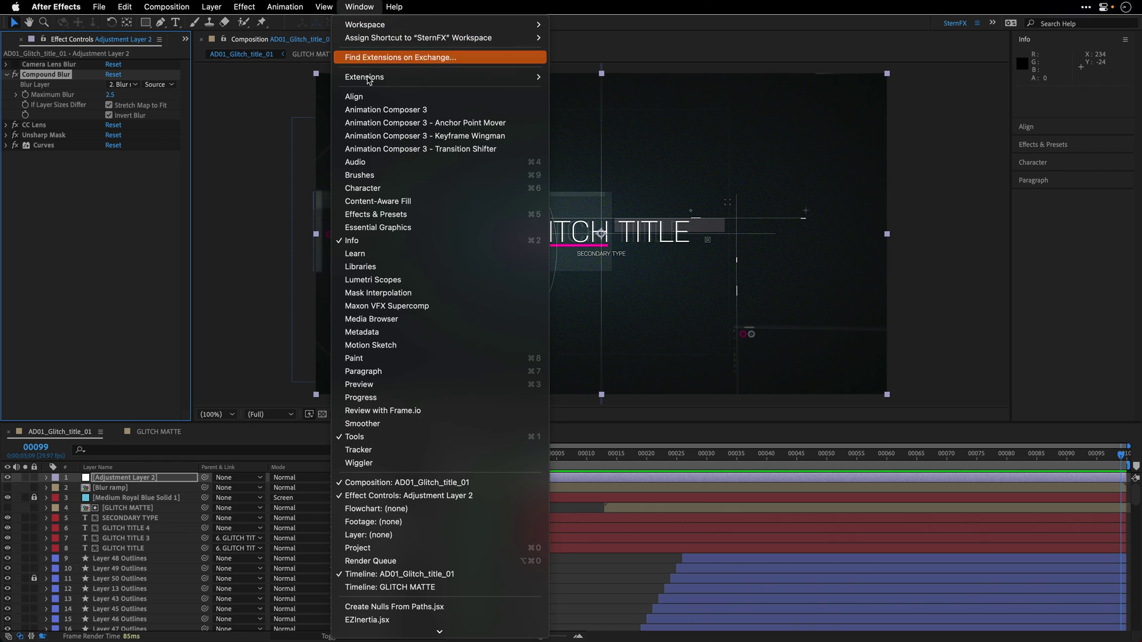
key(Escape)
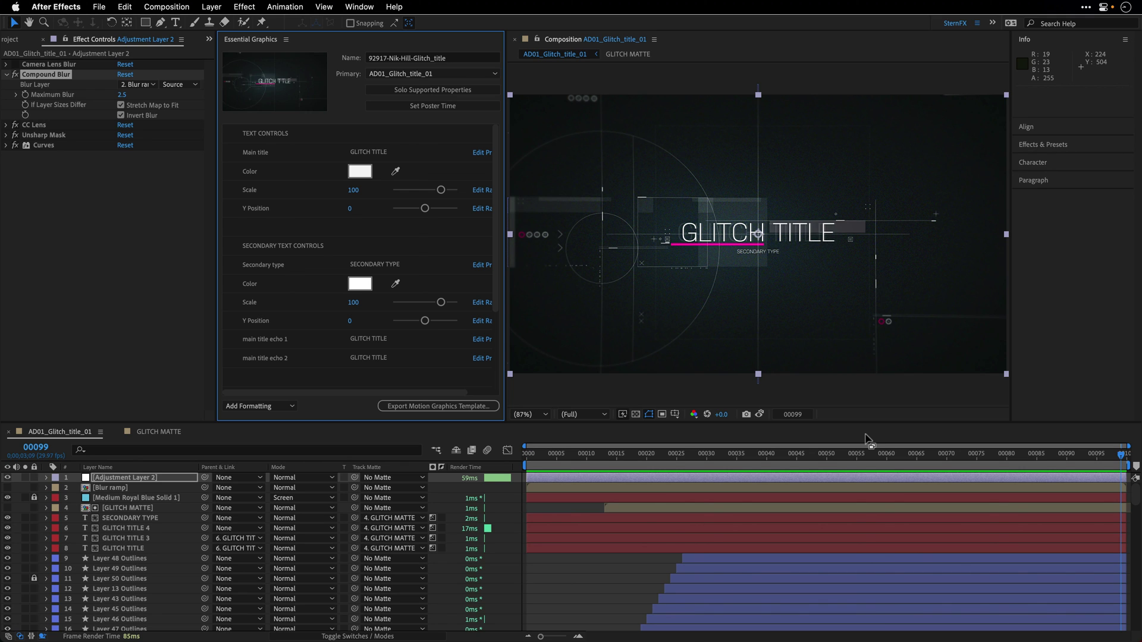
Step: Preview the glitch title from the first frame with the Composition panel maximized
click(528, 455)
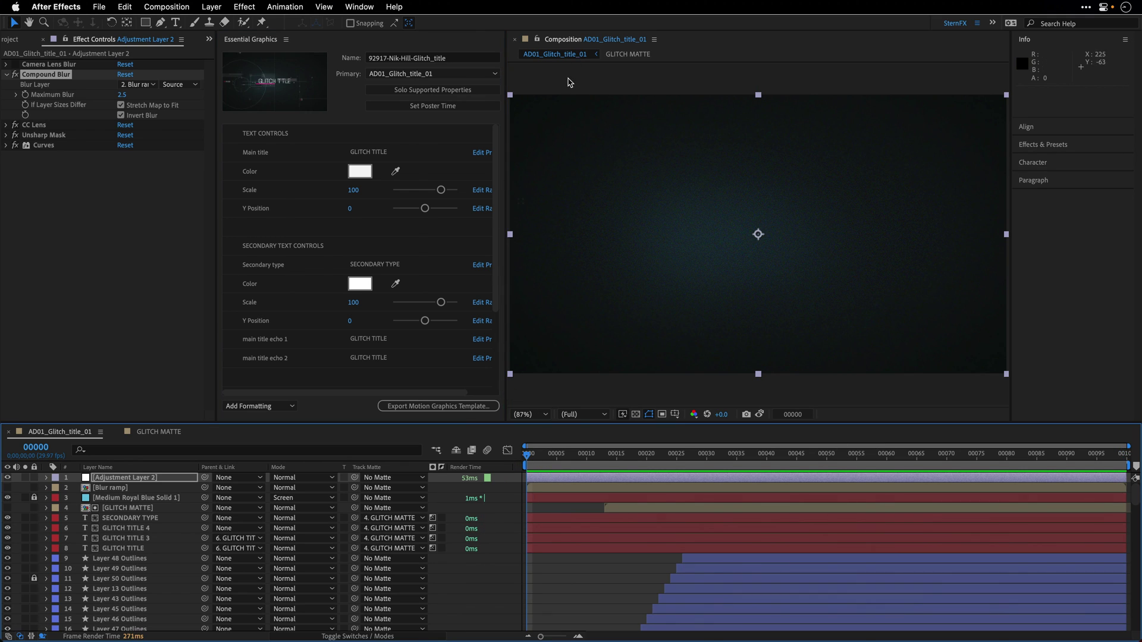
key(grave)
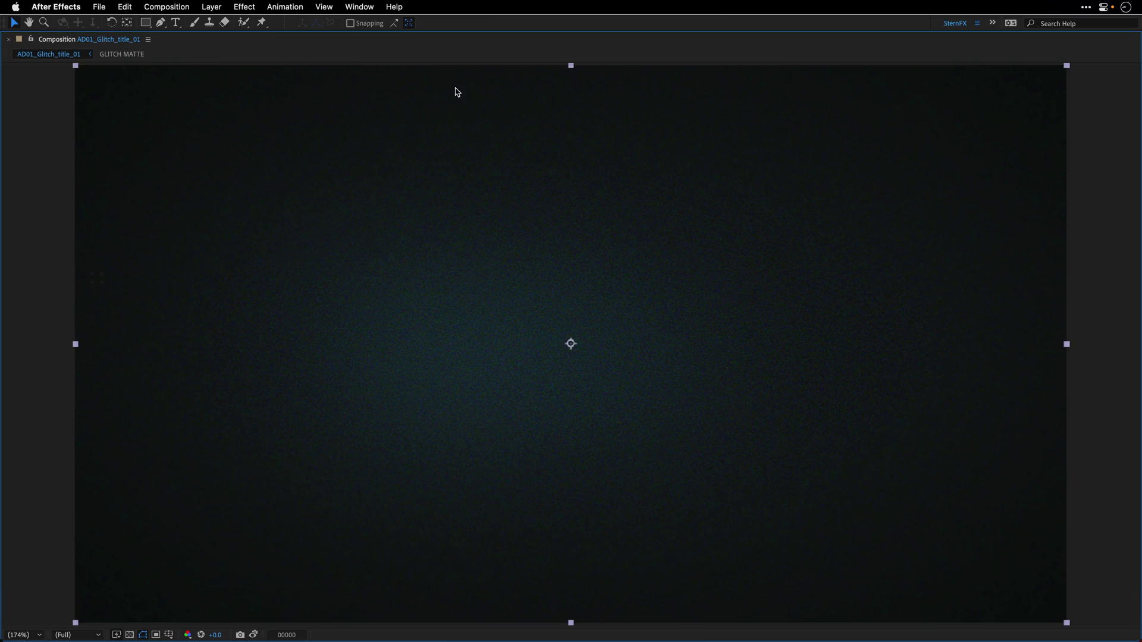
key(space)
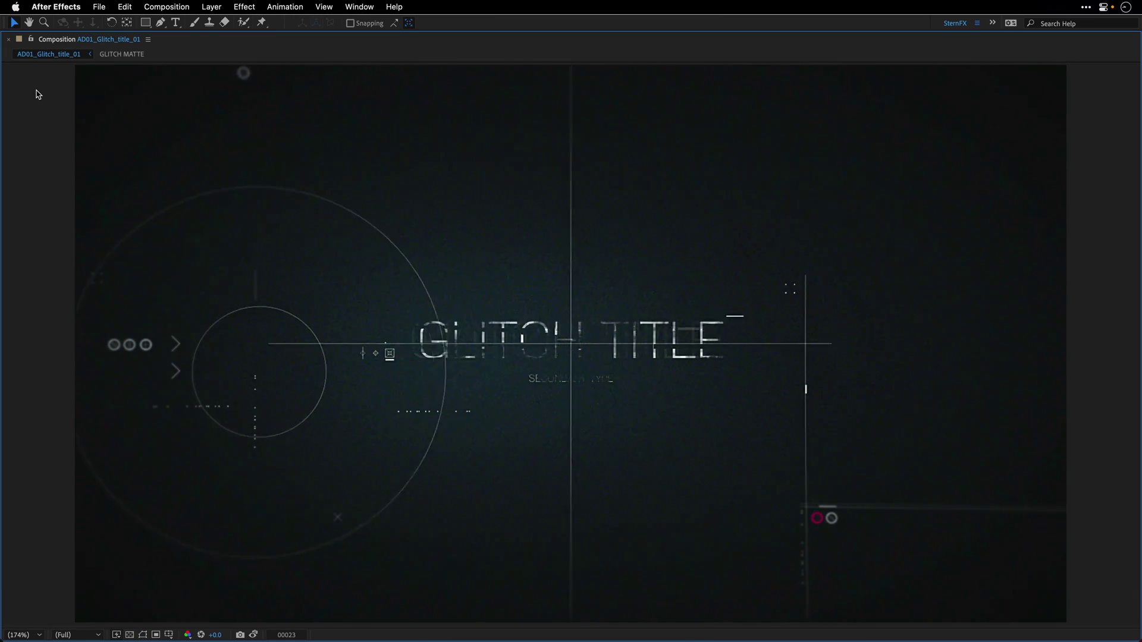